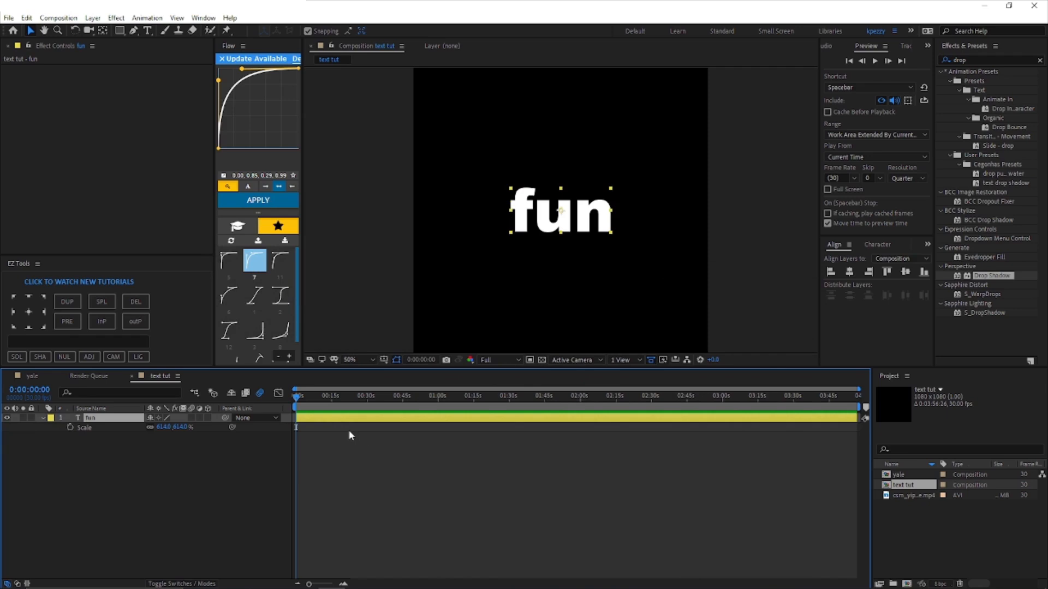
# Step: Duplicate the "fun" text layer three times and make all four text layers 3D
pyautogui.hotkey('ctrl', 'd')
pyautogui.hotkey('ctrl', 'd')
pyautogui.hotkey('ctrl', 'd')
pyautogui.moveTo(205, 418); pyautogui.dragTo(207, 446)
pyautogui.press('u')
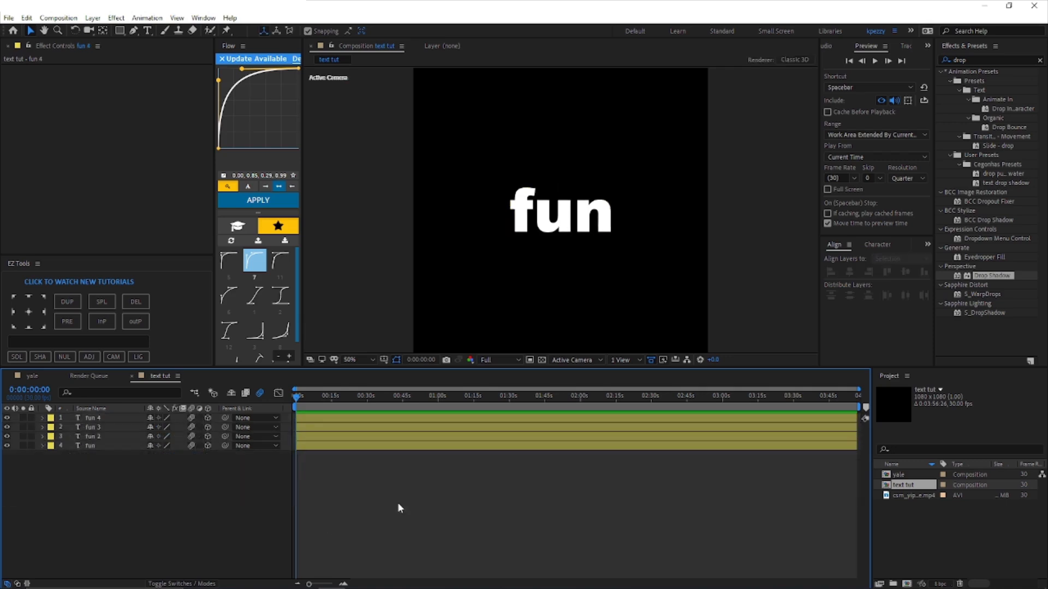
# Step: Switch the viewer to Custom View 1 and set the X Rotation of layer fun 3 to 90°
pyautogui.click(583, 360)
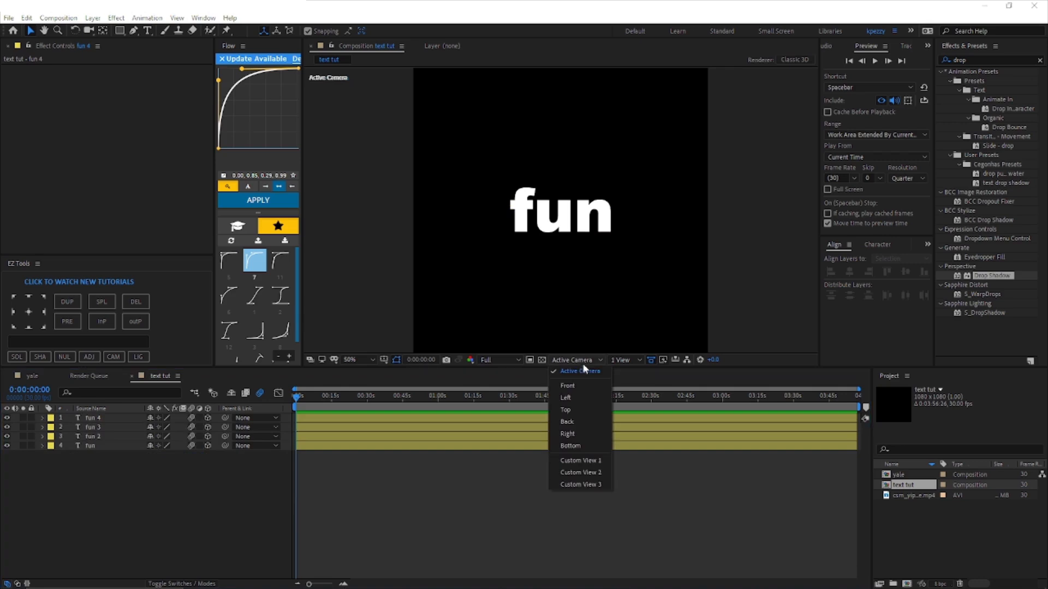
pyautogui.click(578, 462)
pyautogui.click(328, 418)
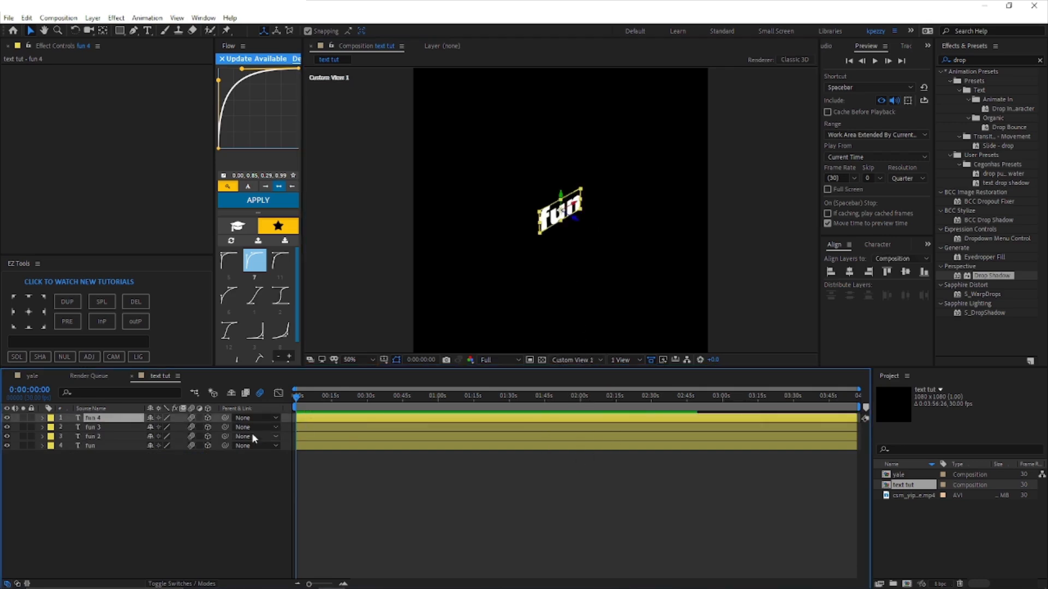
pyautogui.click(306, 426)
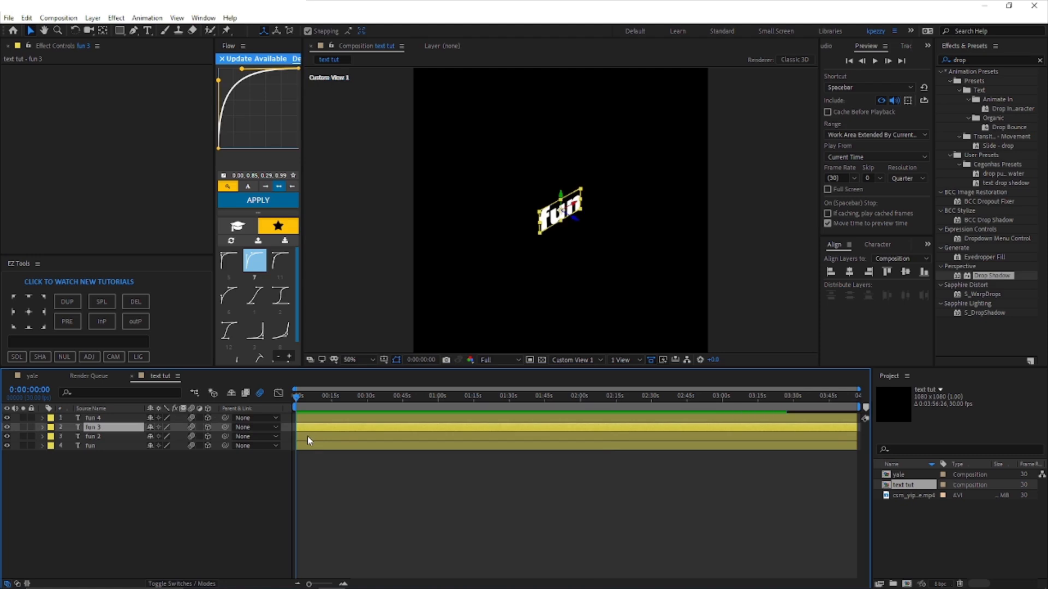
pyautogui.press('r')
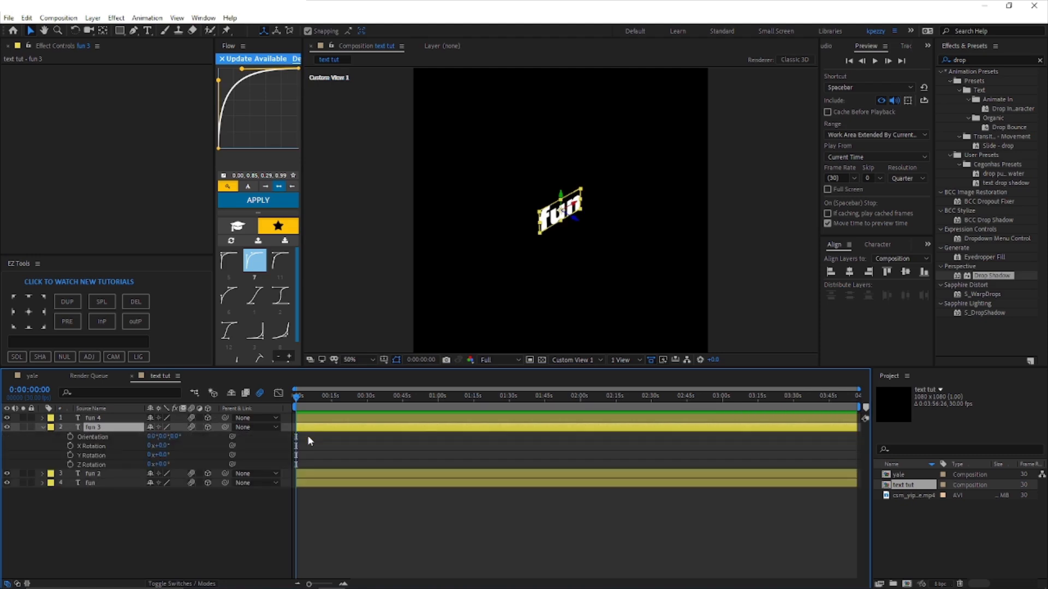
pyautogui.click(161, 446)
pyautogui.write('90')
pyautogui.press('Return')
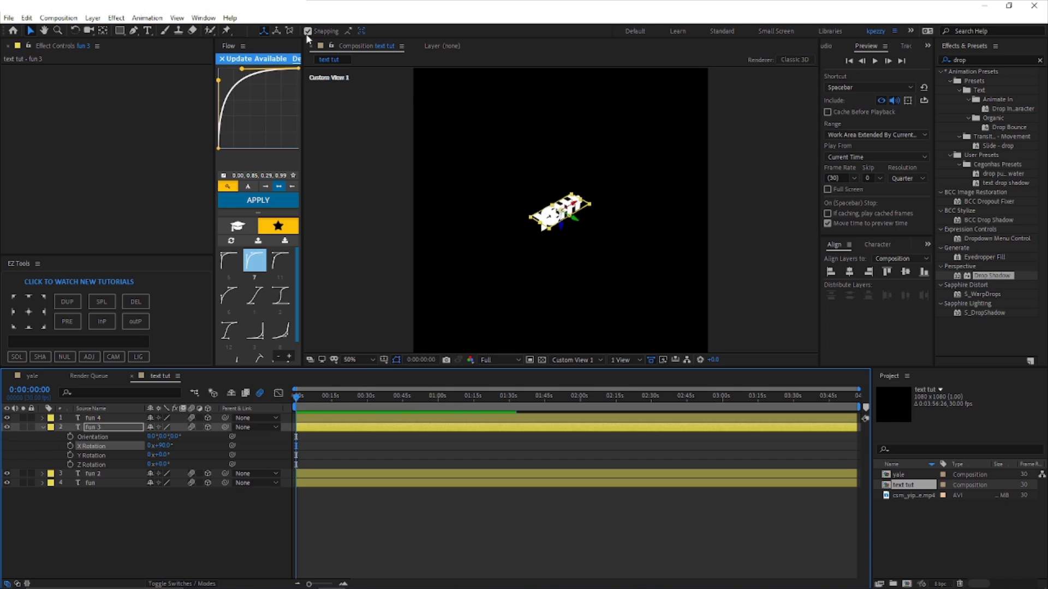
# Step: Move the rotated fun 3 layer up to the top edge of the upright text
pyautogui.press('.')
pyautogui.moveTo(547, 203); pyautogui.dragTo(562, 212)
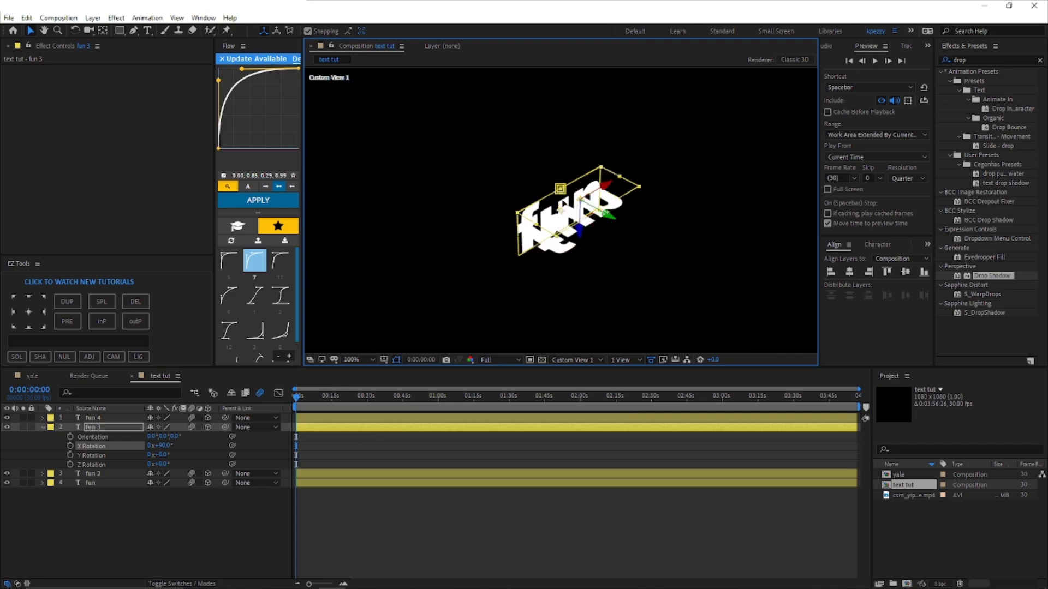
pyautogui.press(',')
# Step: Delete the two leftover upright text layers, fun 2 and fun
pyautogui.click(307, 473)
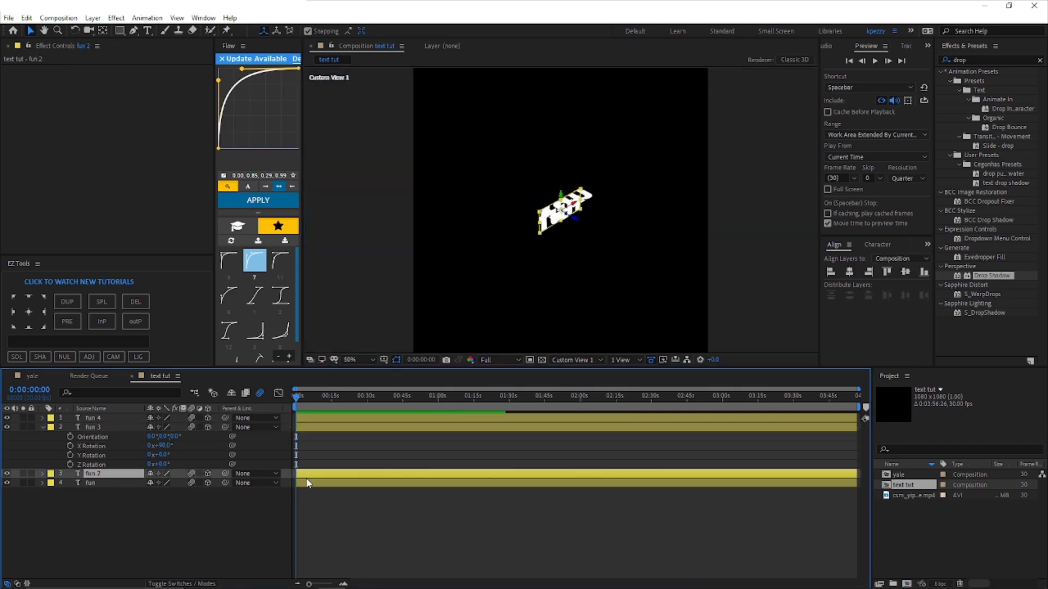
pyautogui.keyDown('shift'); pyautogui.click(307, 482); pyautogui.keyUp('shift')
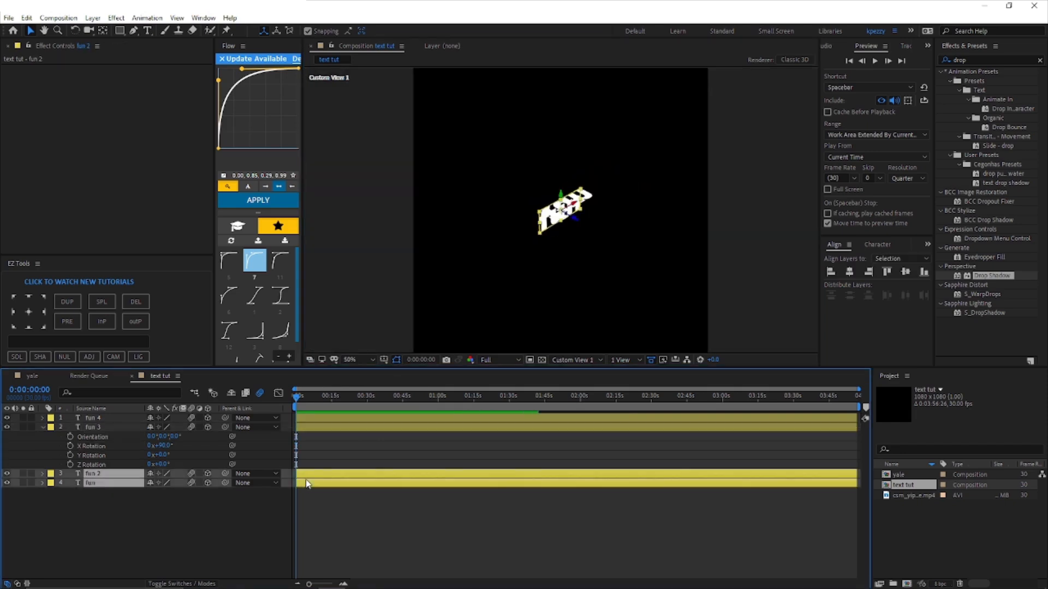
pyautogui.press('Delete')
# Step: Duplicate the rotated fun 3 layer and move one copy down to the bottom edge of the upright text
pyautogui.click(303, 428)
pyautogui.hotkey('ctrl', 'd')
pyautogui.press('.')
pyautogui.moveTo(570, 198); pyautogui.dragTo(570, 235)
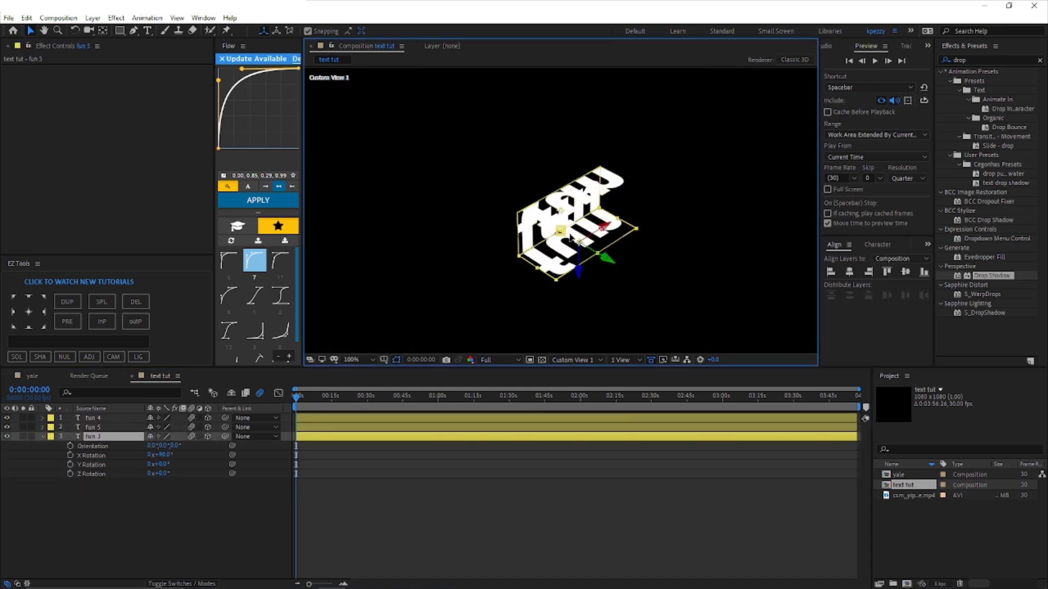
# Step: Duplicate the upright fun 4 layer to the top of the stack, move it to the open front side, and return to Active Camera
pyautogui.hotkey('ctrl', 'd')
pyautogui.hotkey('ctrl', 'shift', ']')
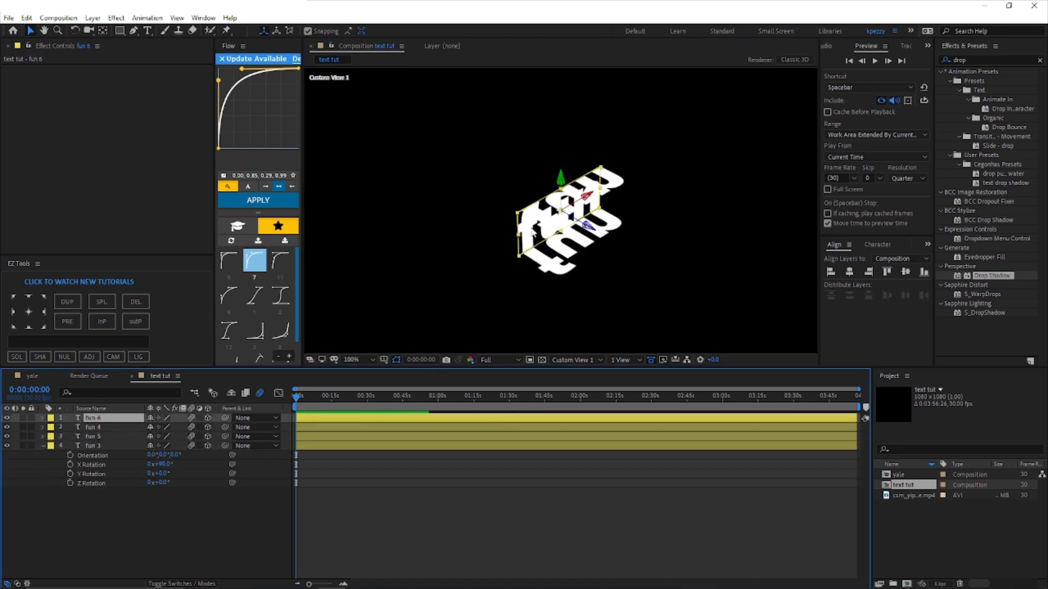
pyautogui.moveTo(540, 235); pyautogui.dragTo(565, 253)
pyautogui.click(579, 360)
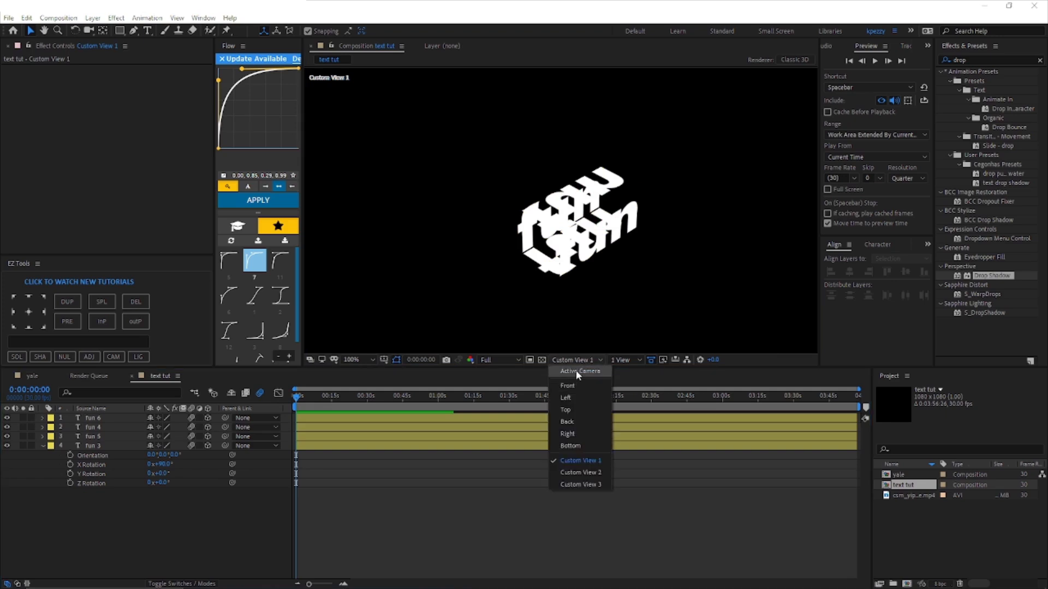
pyautogui.click(576, 370)
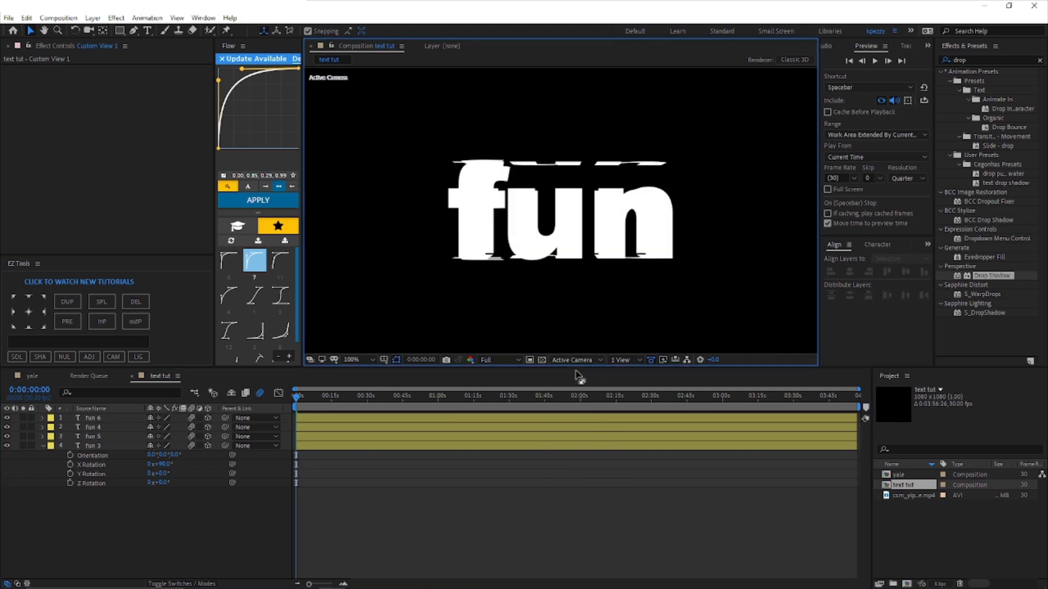
# Step: Apply Drop Shadow to layer fun 6 with Opacity 100%, Direction 0° and Softness 37
pyautogui.click(351, 414)
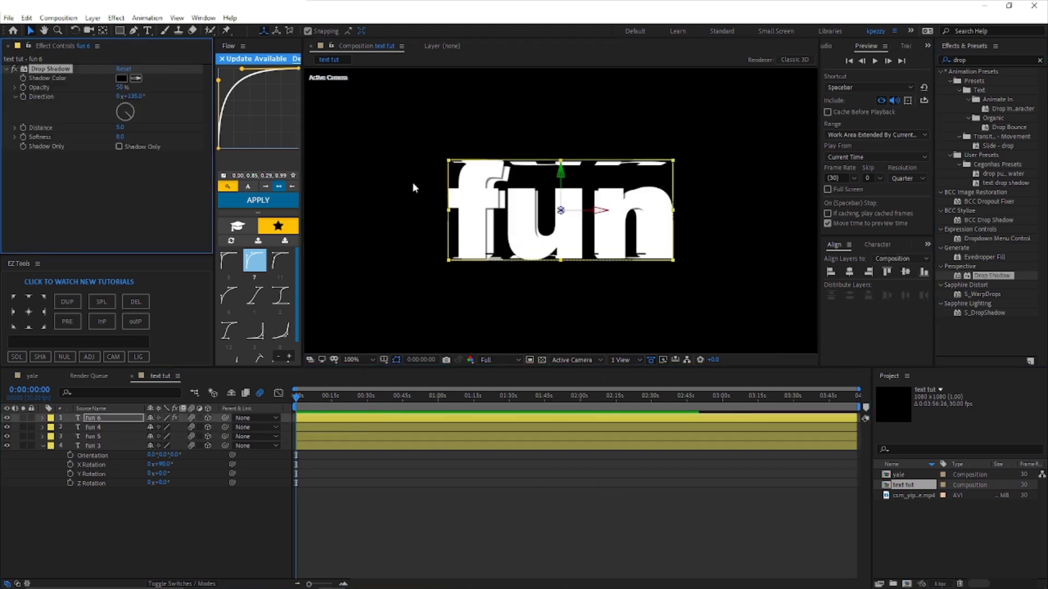
pyautogui.click(423, 514)
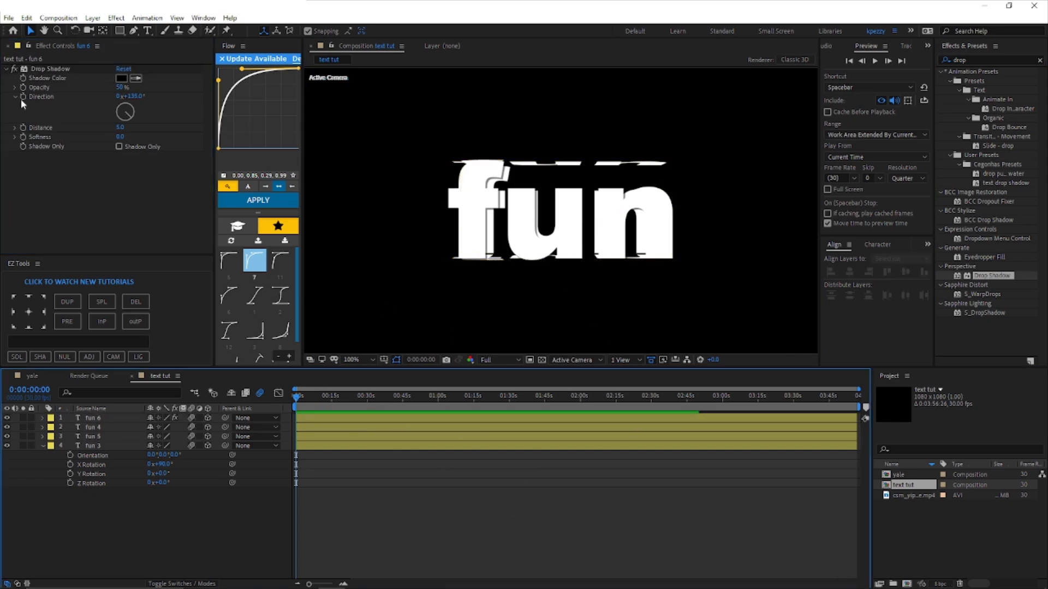
pyautogui.moveTo(121, 88); pyautogui.dragTo(281, 89)
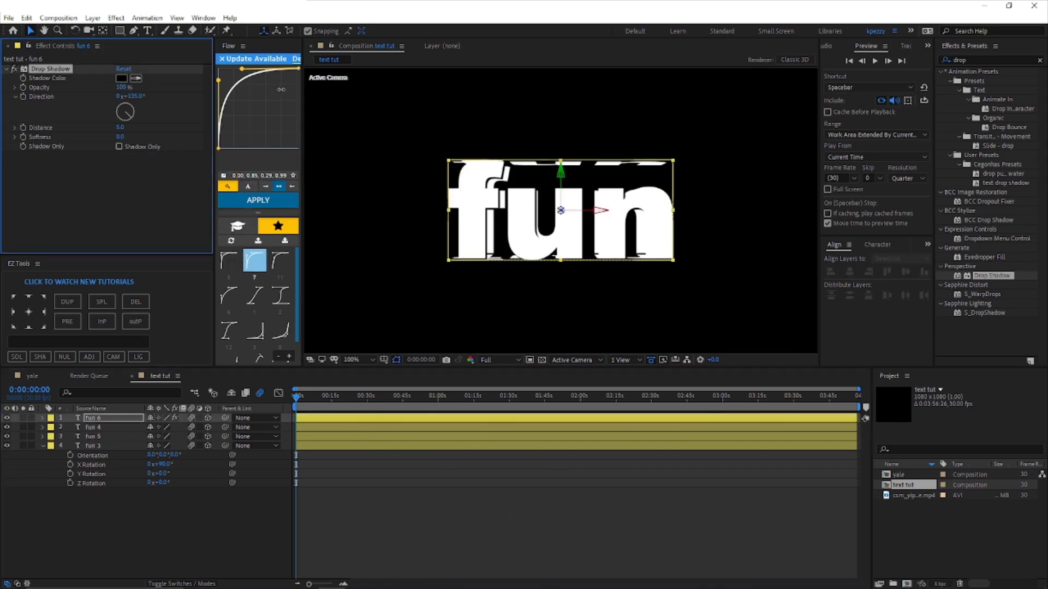
pyautogui.click(131, 96)
pyautogui.write('0')
pyautogui.press('Return')
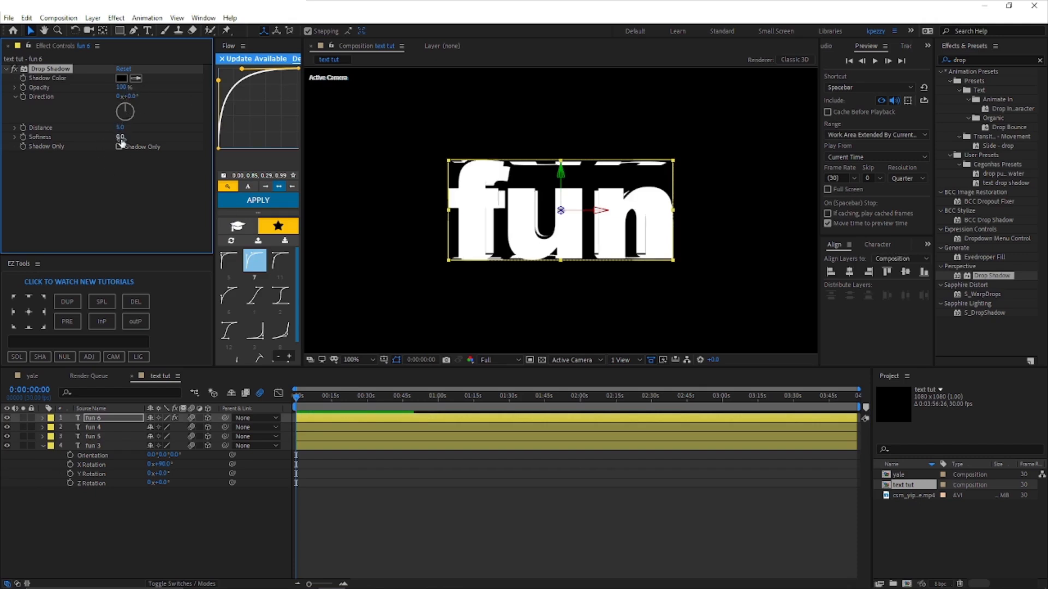
pyautogui.moveTo(119, 137); pyautogui.dragTo(133, 137)
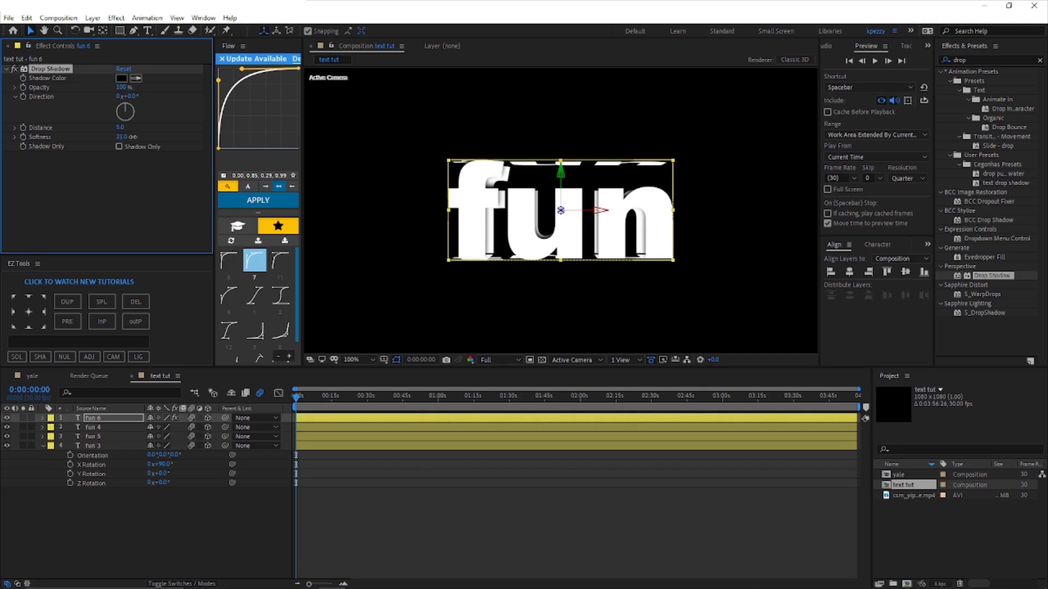
pyautogui.moveTo(137, 137); pyautogui.dragTo(144, 139)
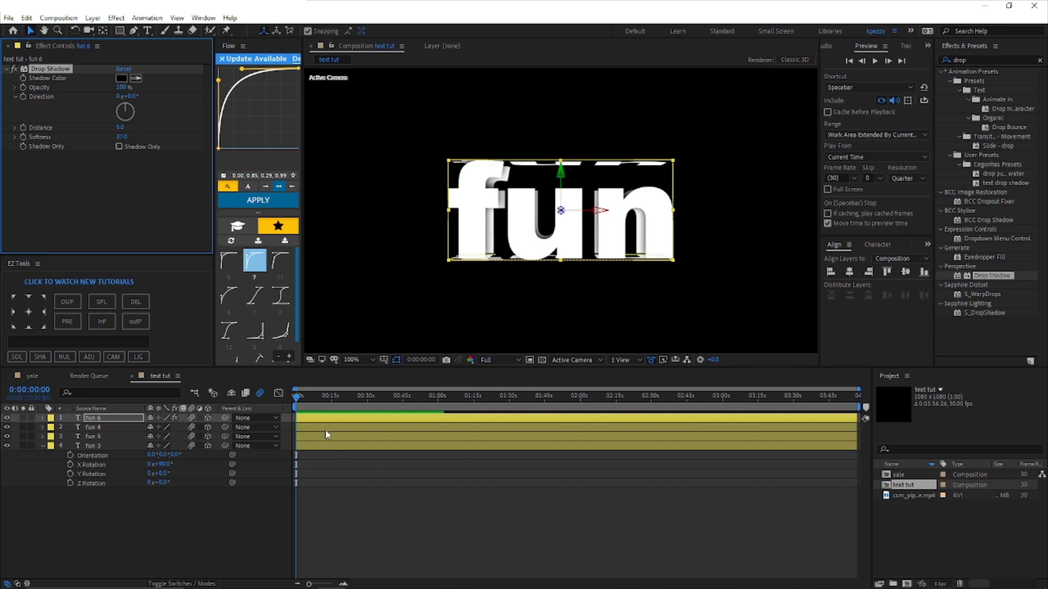
# Step: Apply the same Drop Shadow settings to layers fun 4, fun 5 and fun 3
pyautogui.click(310, 428)
pyautogui.keyDown('shift'); pyautogui.click(311, 447); pyautogui.keyUp('shift')
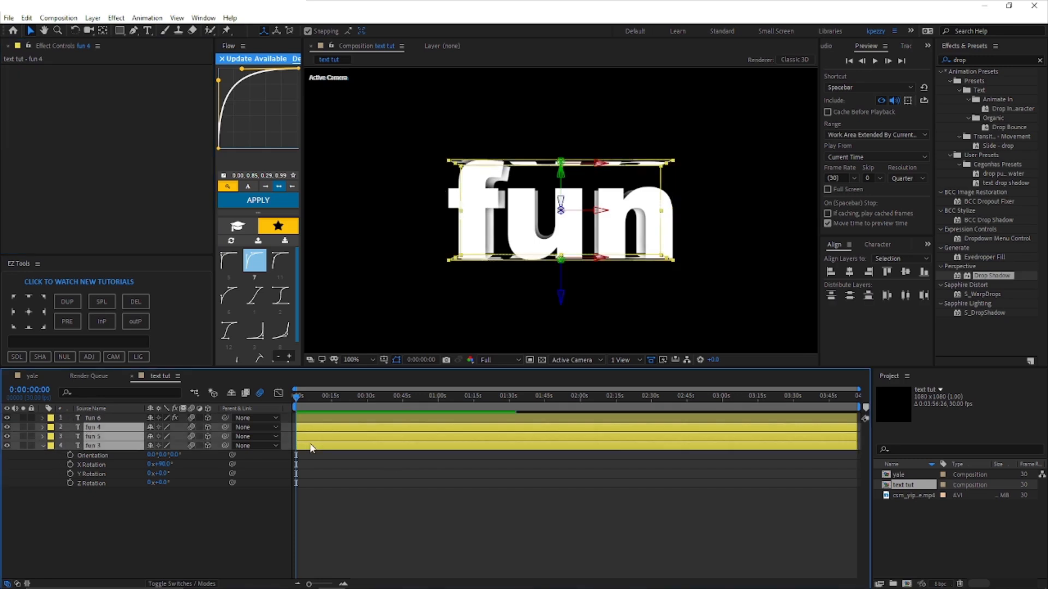
pyautogui.hotkey('ctrl', 'alt', 'shift', 'e')
pyautogui.click(452, 538)
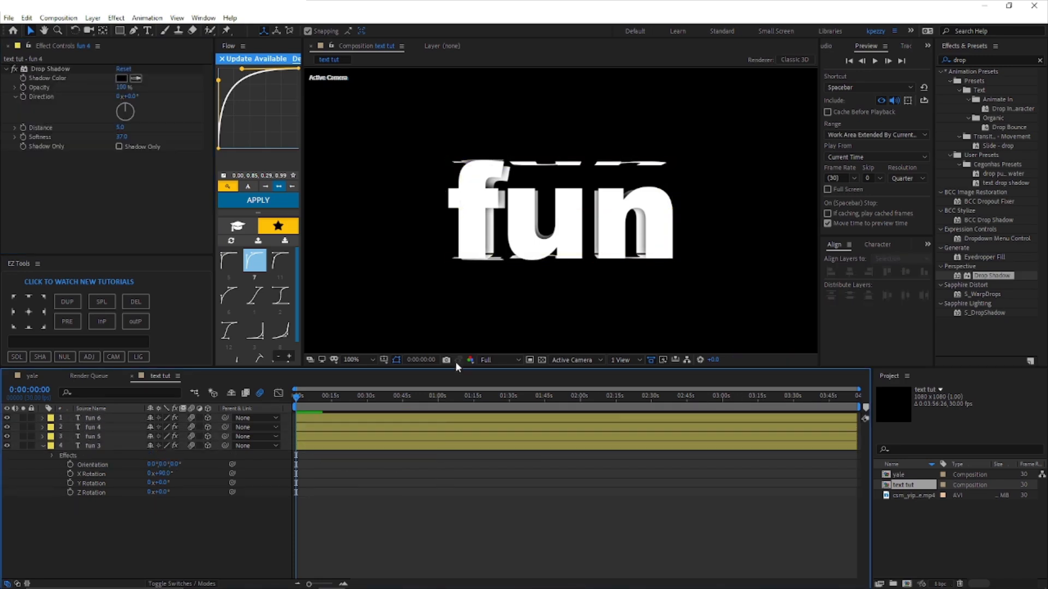
pyautogui.press(',')
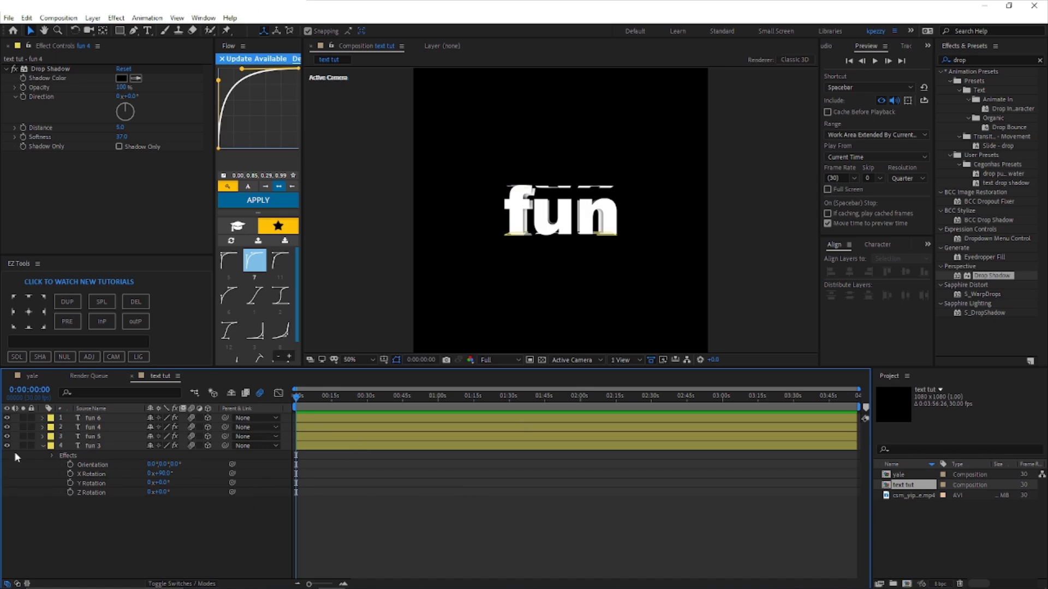
# Step: Add a null object and parent all four text layers to it
pyautogui.click(42, 446)
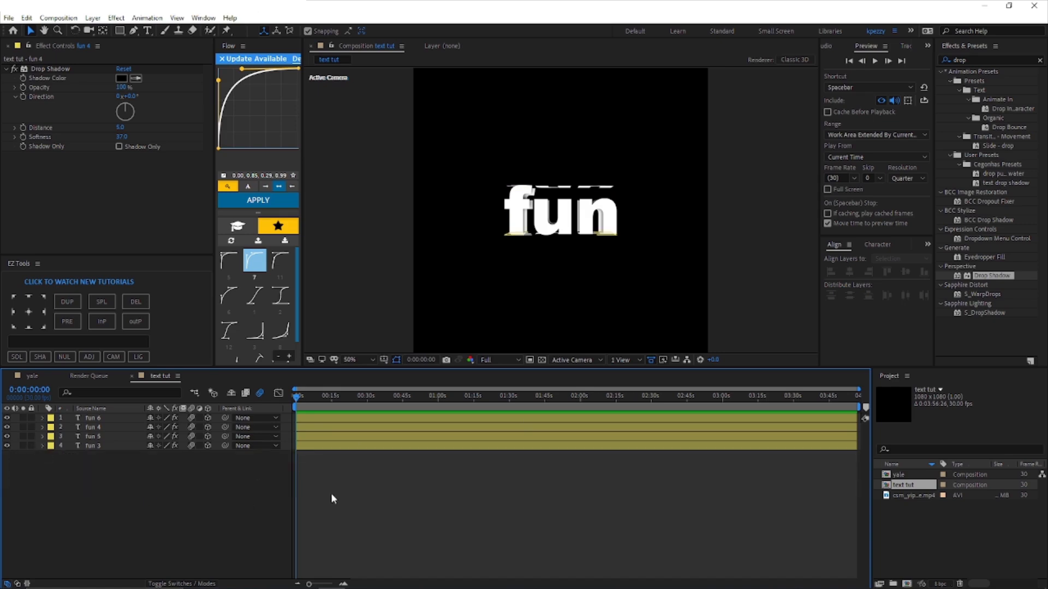
pyautogui.click(70, 357)
pyautogui.moveTo(215, 489); pyautogui.dragTo(113, 431)
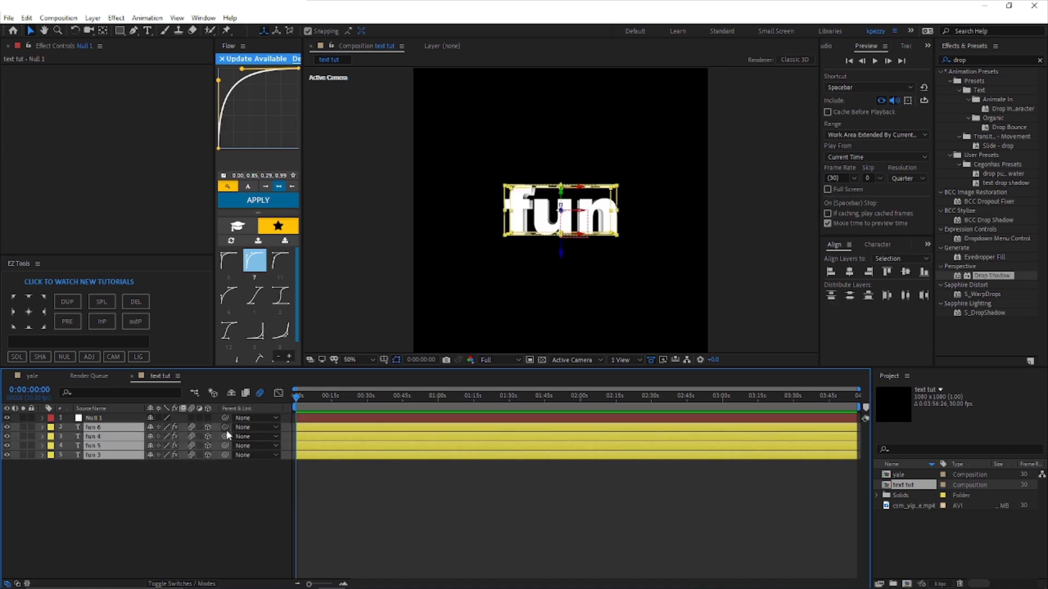
pyautogui.moveTo(224, 436); pyautogui.dragTo(111, 423)
# Step: Keyframe Null 1 at the start of the timeline with Z Rotation -253°, Y position 1378 and Scale 50%
pyautogui.click(127, 418)
pyautogui.scroll(-2, 499, 262)
pyautogui.scroll(2, 499, 262)
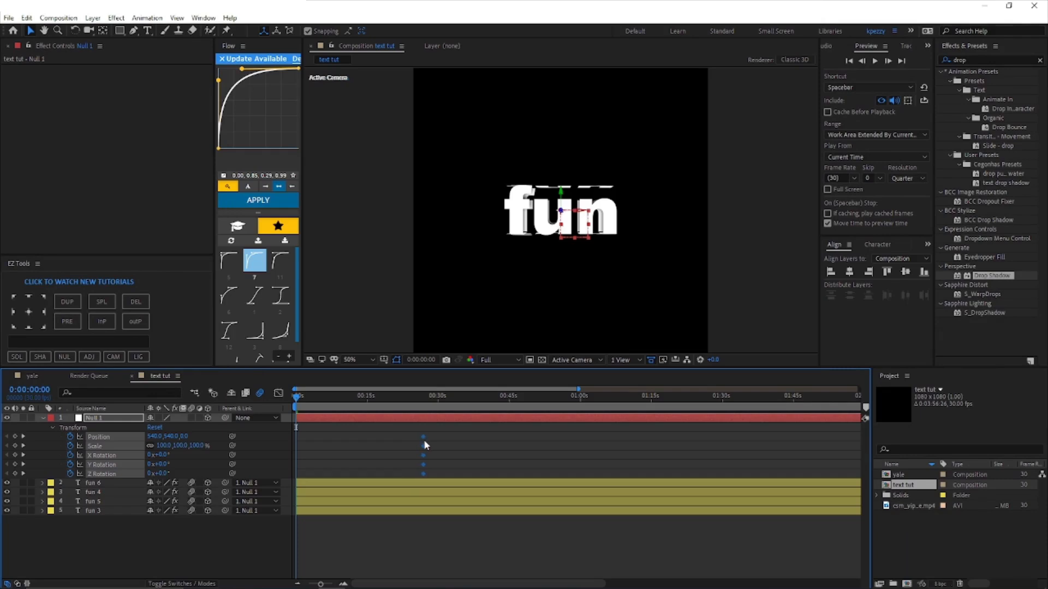
pyautogui.moveTo(156, 473); pyautogui.dragTo(41, 494)
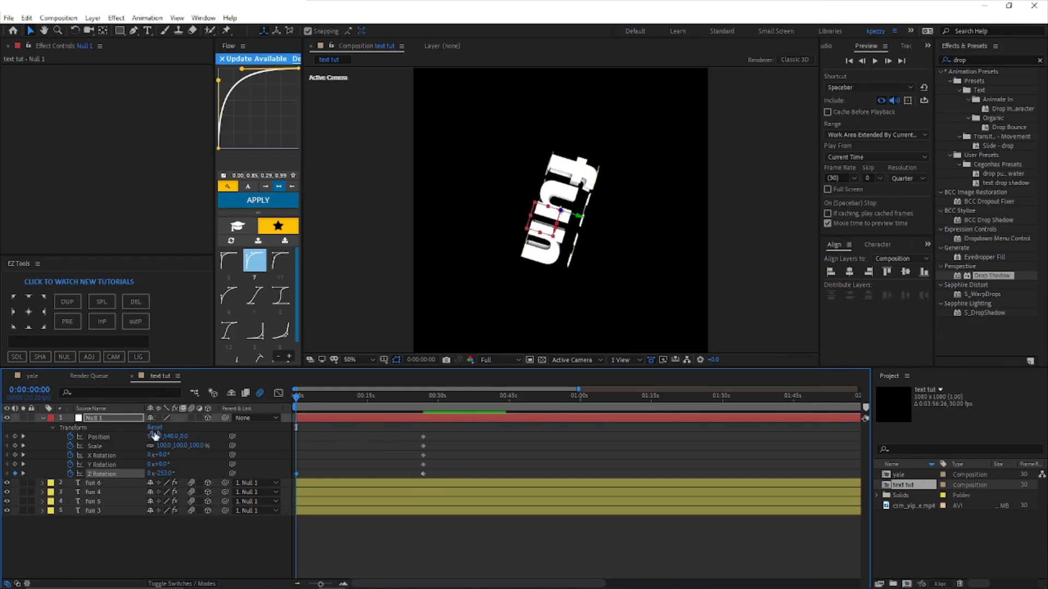
pyautogui.moveTo(171, 437); pyautogui.dragTo(438, 444)
pyautogui.scroll(-2, 409, 229)
pyautogui.moveTo(166, 437); pyautogui.dragTo(355, 438)
pyautogui.moveTo(166, 446); pyautogui.dragTo(140, 450)
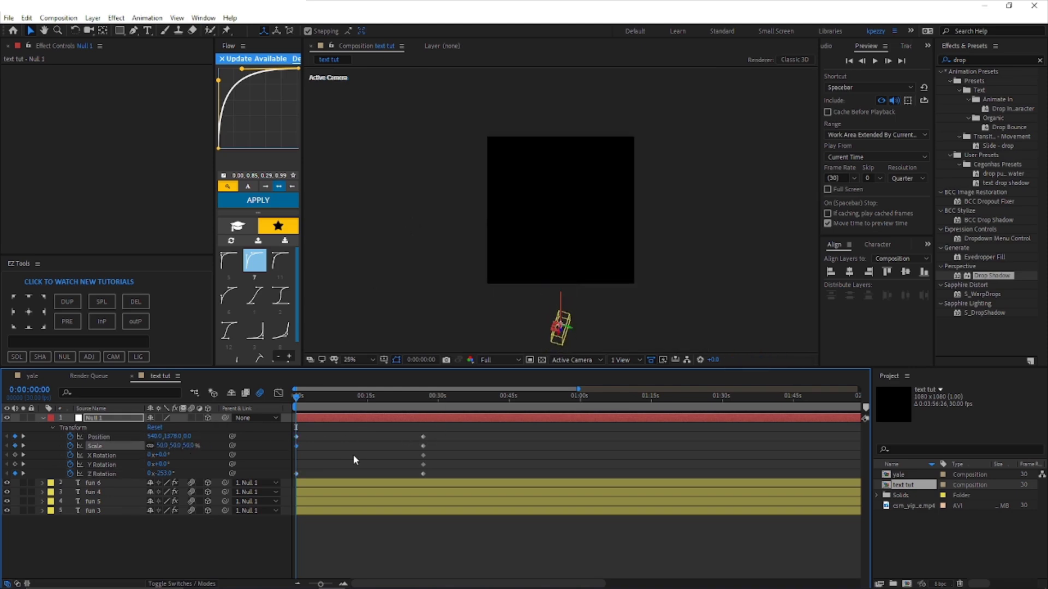
# Step: Apply Easy Ease to Null 1's Position, Scale and Z Rotation keyframes and show their value graph
pyautogui.moveTo(447, 453); pyautogui.dragTo(279, 435)
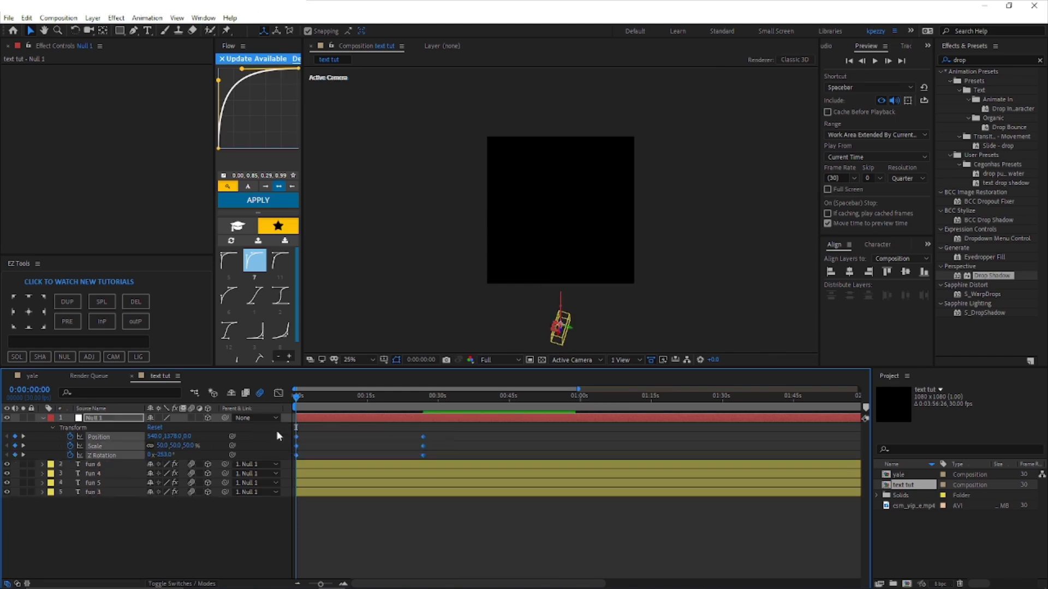
pyautogui.press('F9')
pyautogui.click(284, 393)
pyautogui.rightClick(352, 480)
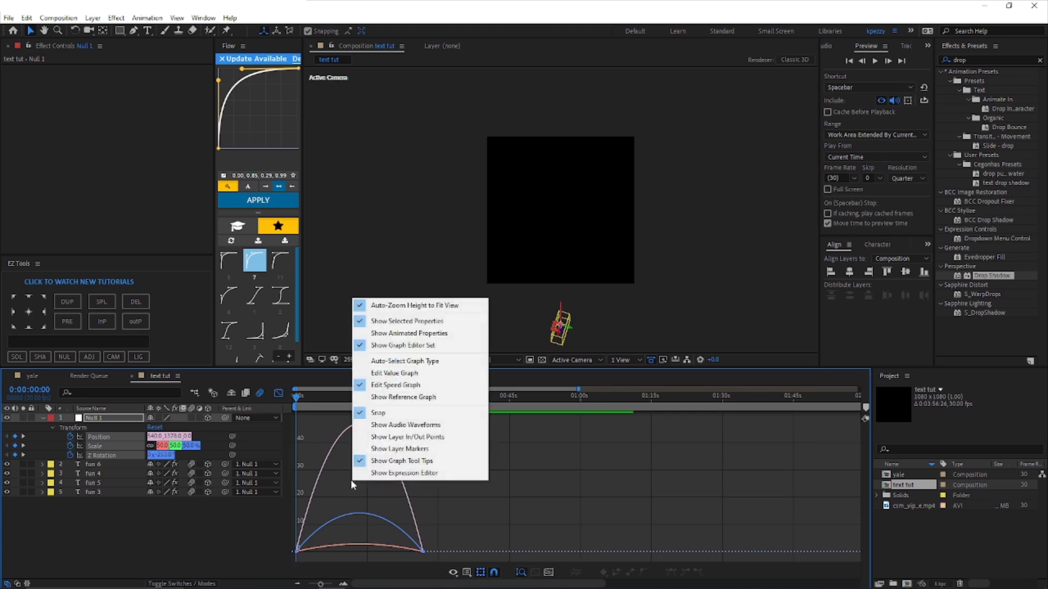
pyautogui.click(382, 373)
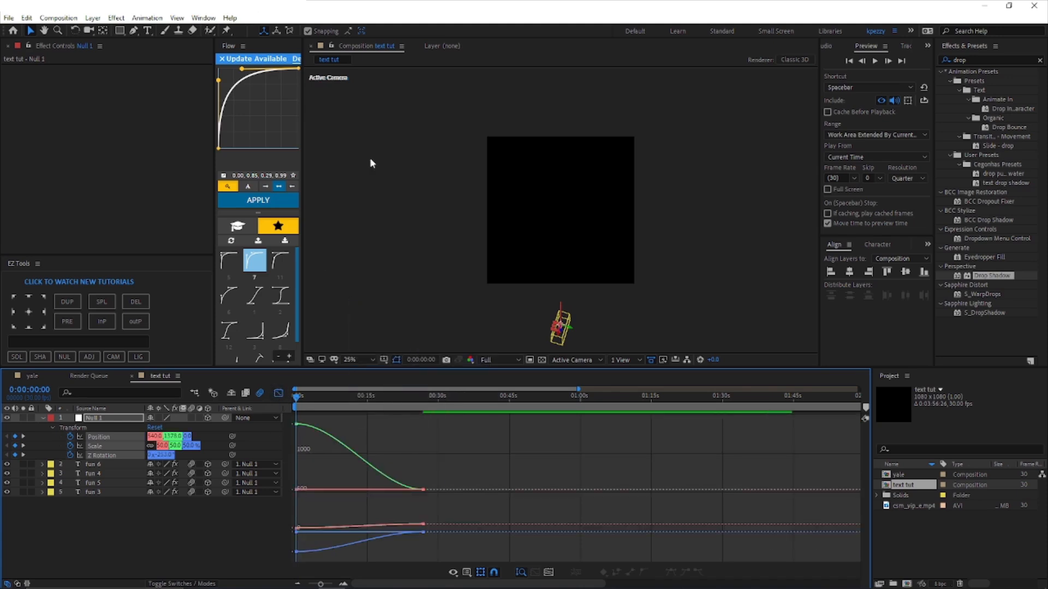
# Step: Separate Null 1's Position into dimensions and remove the X and Z Position keyframes
pyautogui.click(90, 437)
pyautogui.rightClick(105, 437)
pyautogui.click(133, 470)
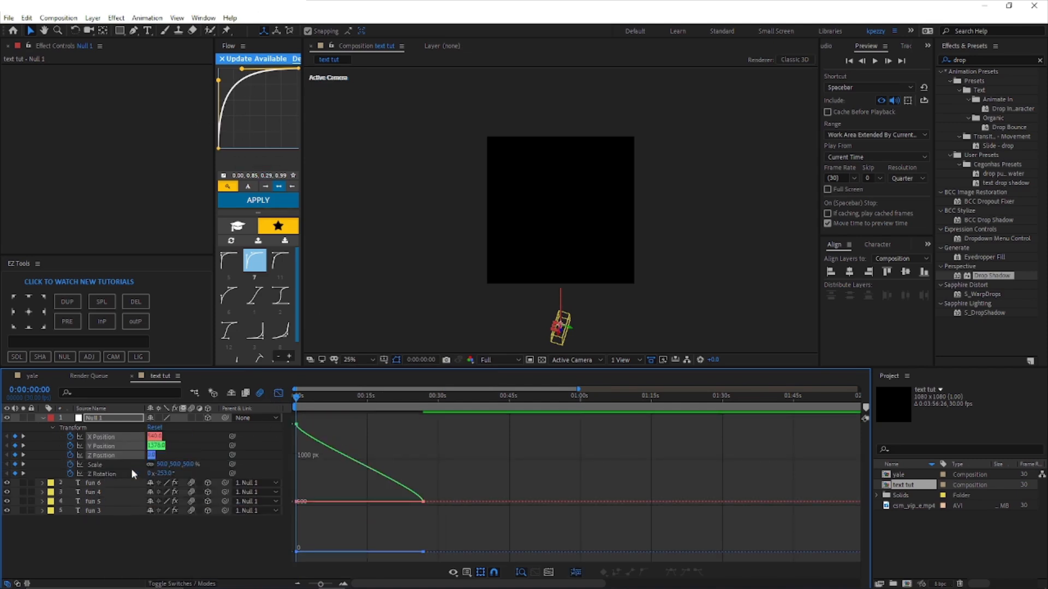
pyautogui.moveTo(155, 439); pyautogui.dragTo(178, 436)
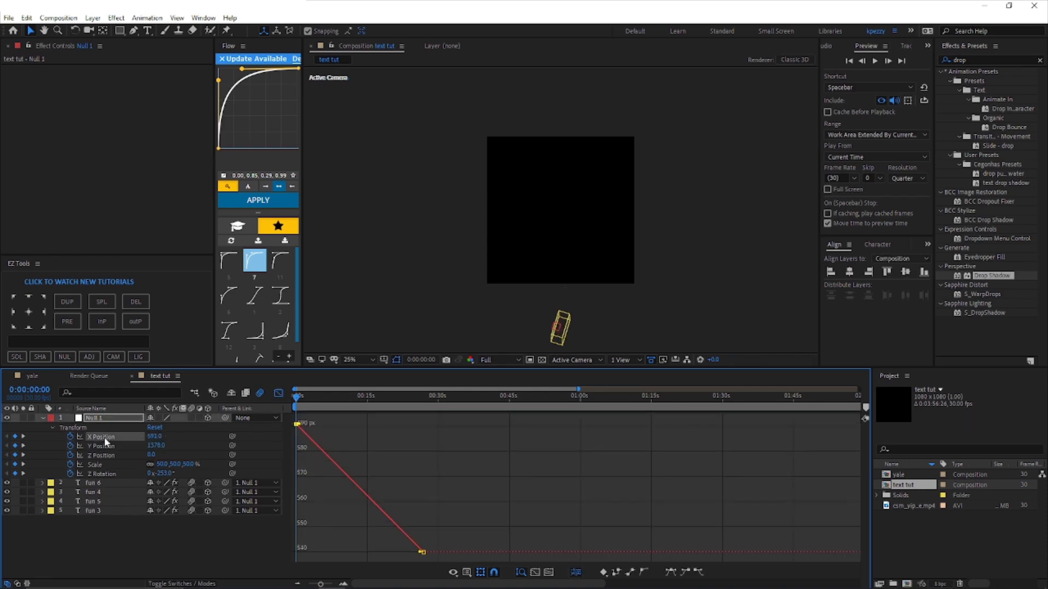
pyautogui.hotkey('ctrl', 'z')
pyautogui.click(70, 437)
# Step: Shape the Y Position curve to drop steeply at the start and ease out gradually, close the graph and preview the animation
pyautogui.moveTo(298, 450); pyautogui.dragTo(298, 532)
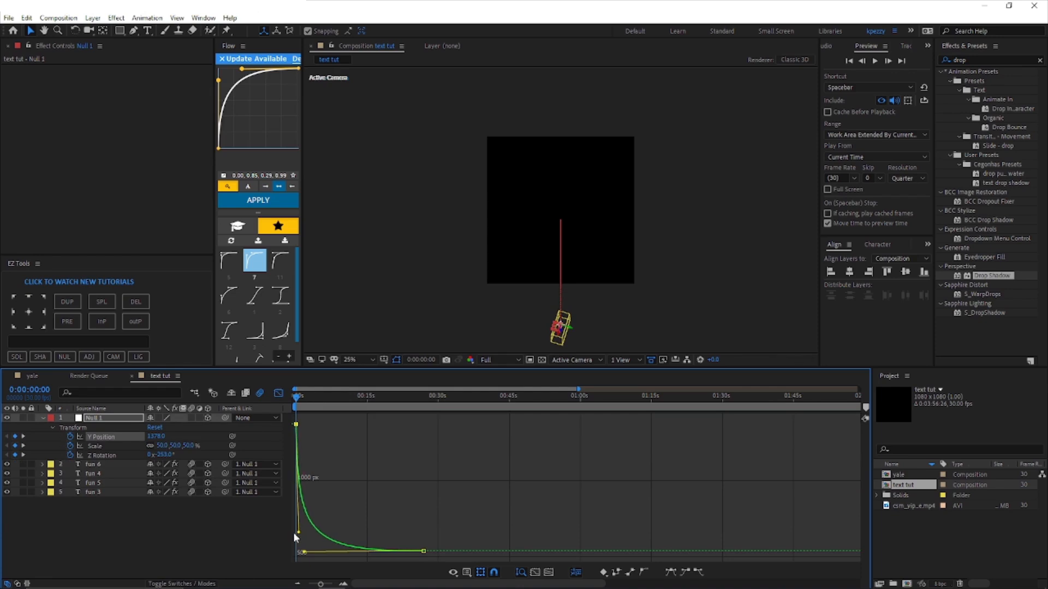
pyautogui.click(278, 393)
pyautogui.press('space')
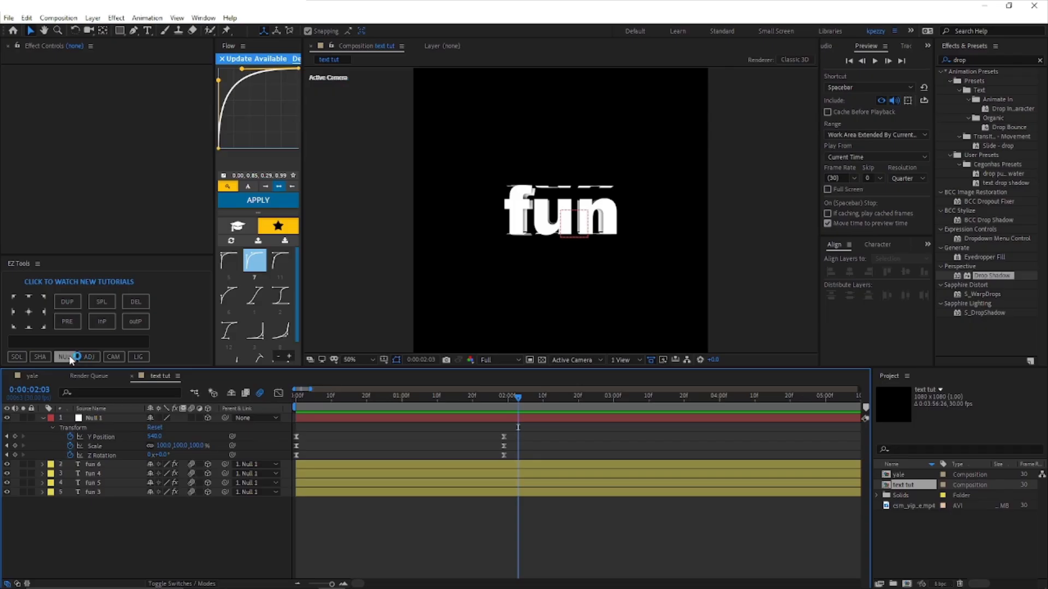
# Step: Add a second null object and parent Null 1 to it
pyautogui.click(70, 358)
pyautogui.click(224, 427)
pyautogui.moveTo(225, 430); pyautogui.dragTo(133, 420)
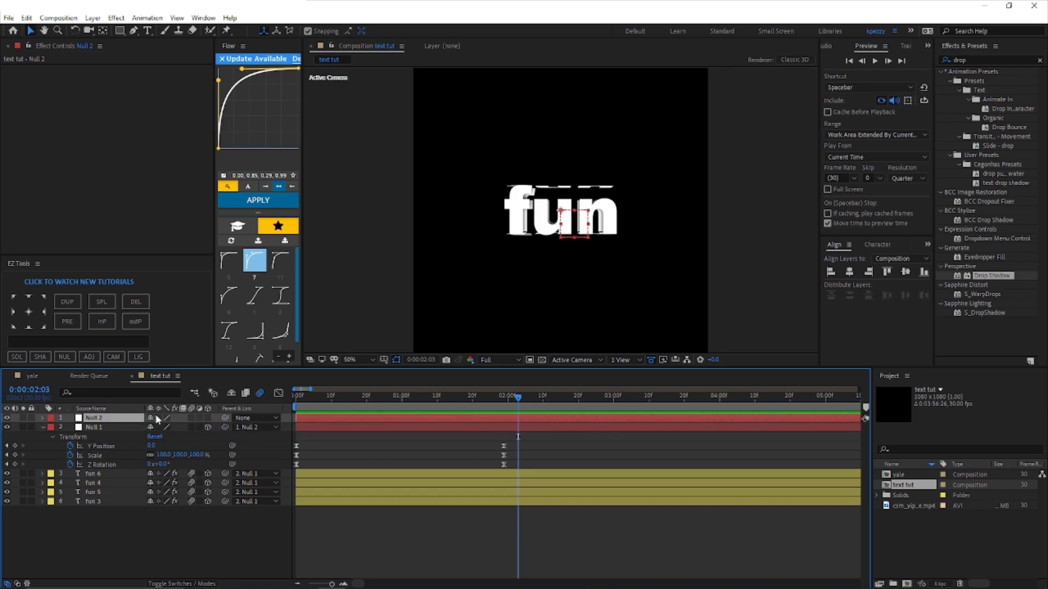
# Step: Make Null 2 a 3D layer and keyframe its Scale to 143% and X Rotation to 87° at 0:00:01:21
pyautogui.click(208, 418)
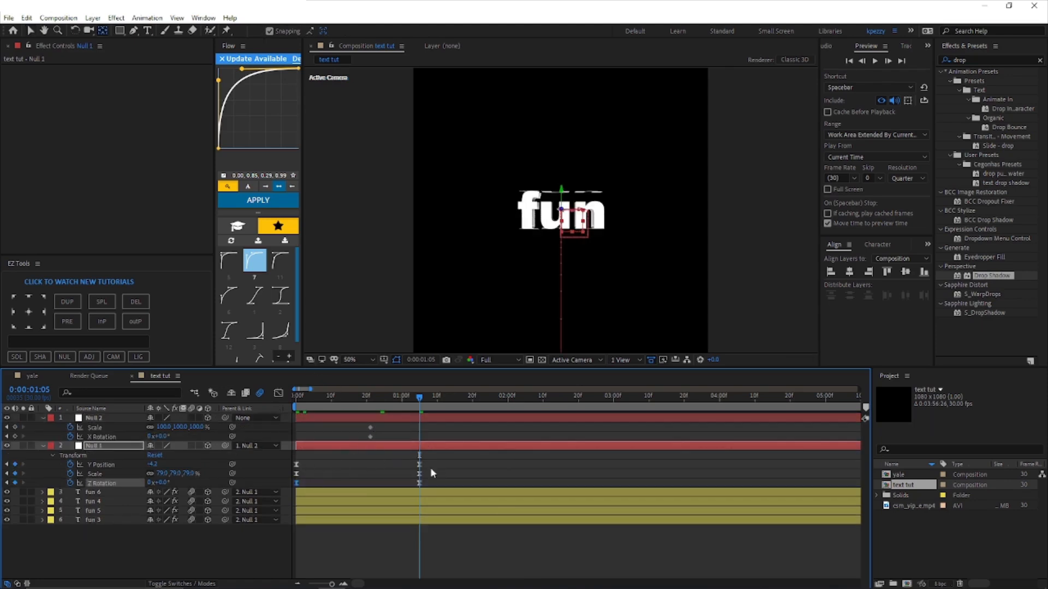
pyautogui.click(29, 30)
pyautogui.click(476, 405)
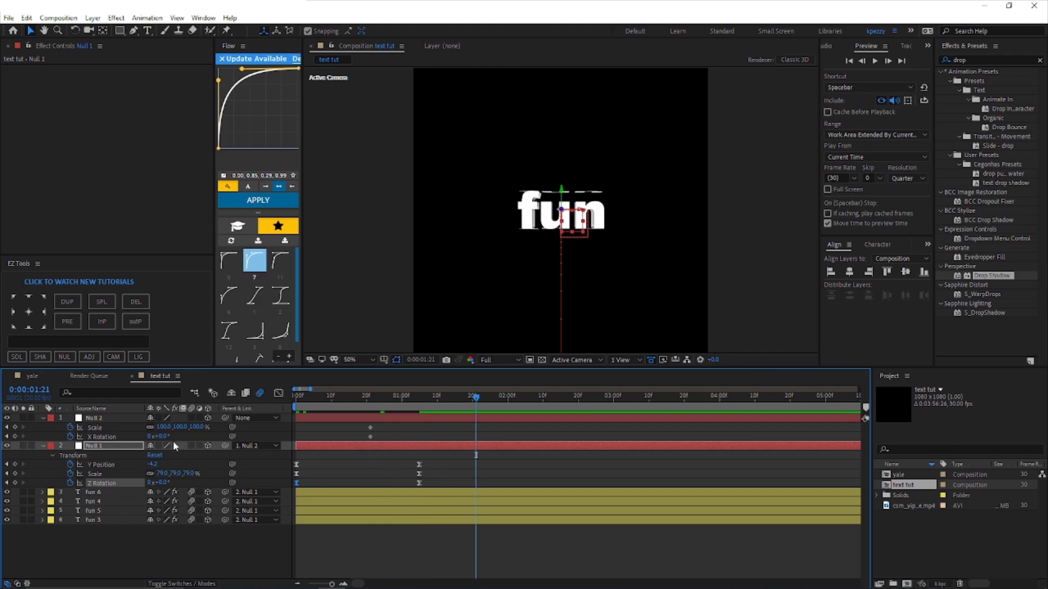
pyautogui.moveTo(163, 431); pyautogui.dragTo(246, 453)
# Step: Flip the upside-down text face on layer fun 5 by setting its X Rotation to 273°
pyautogui.click(339, 502)
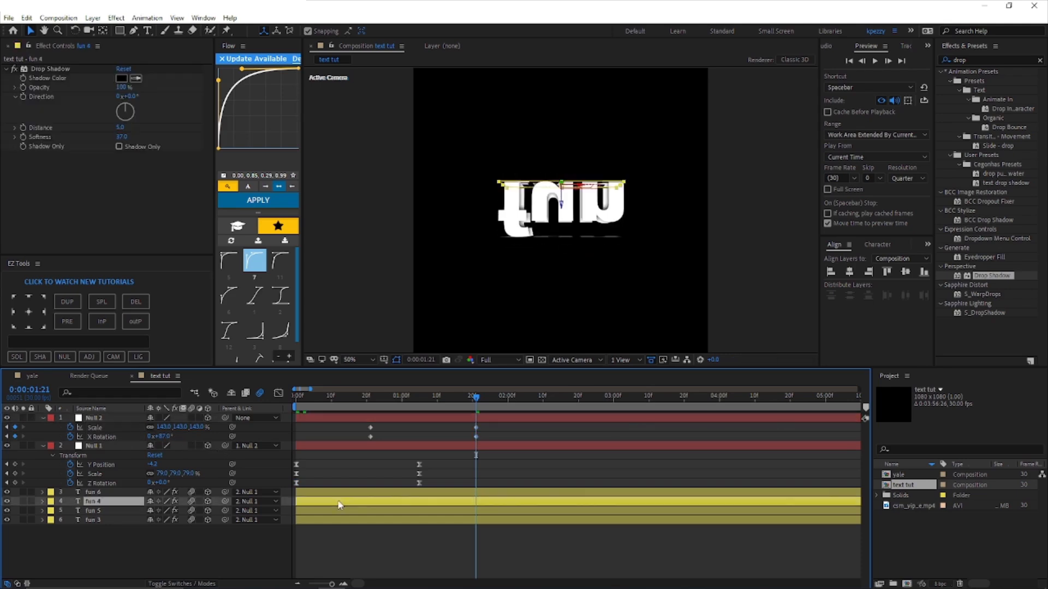
pyautogui.click(338, 511)
pyautogui.press('r')
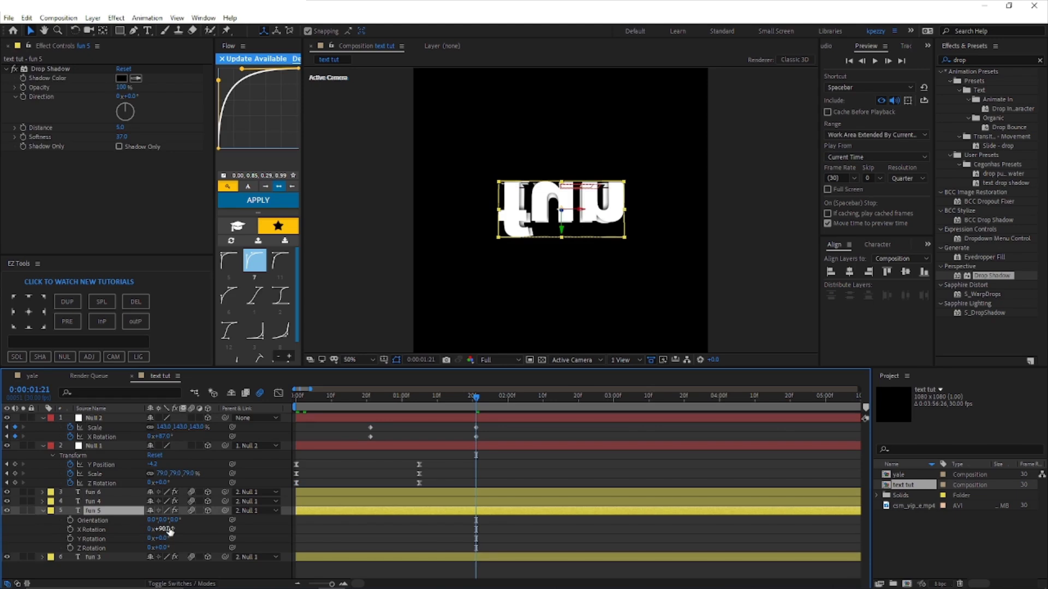
pyautogui.moveTo(165, 530); pyautogui.dragTo(322, 525)
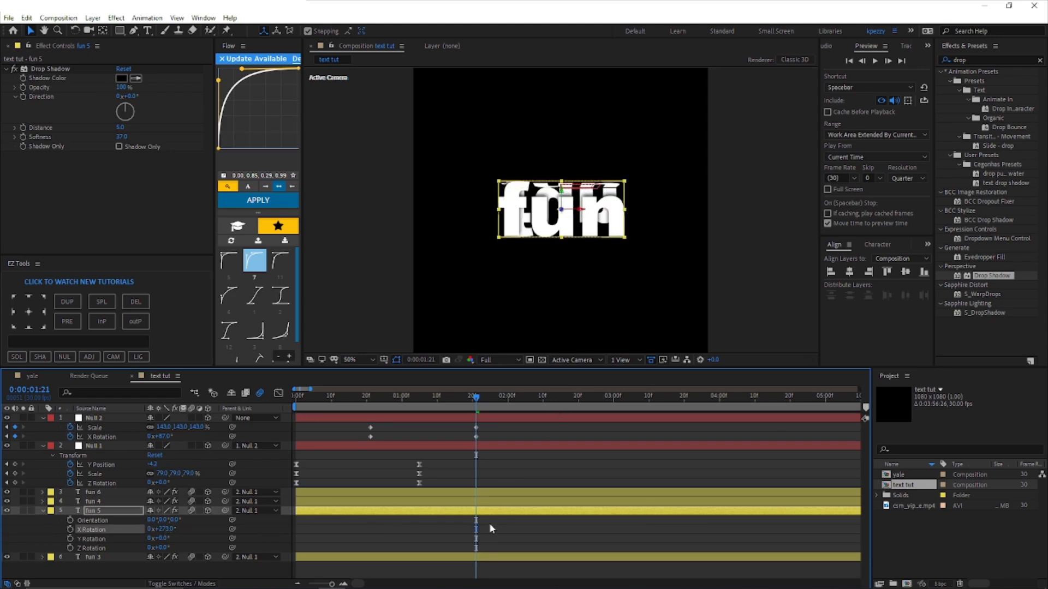
pyautogui.click(489, 525)
# Step: Apply Easy Ease to Null 2's Scale and X Rotation keyframes and adjust their speed graph
pyautogui.click(562, 417)
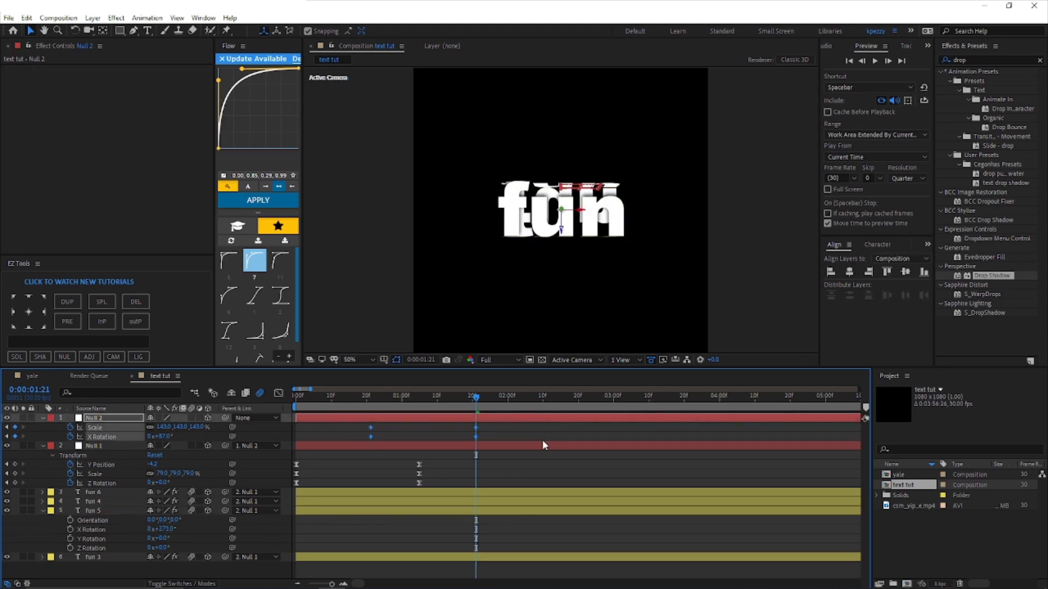
pyautogui.click(279, 395)
pyautogui.rightClick(401, 470)
pyautogui.click(446, 375)
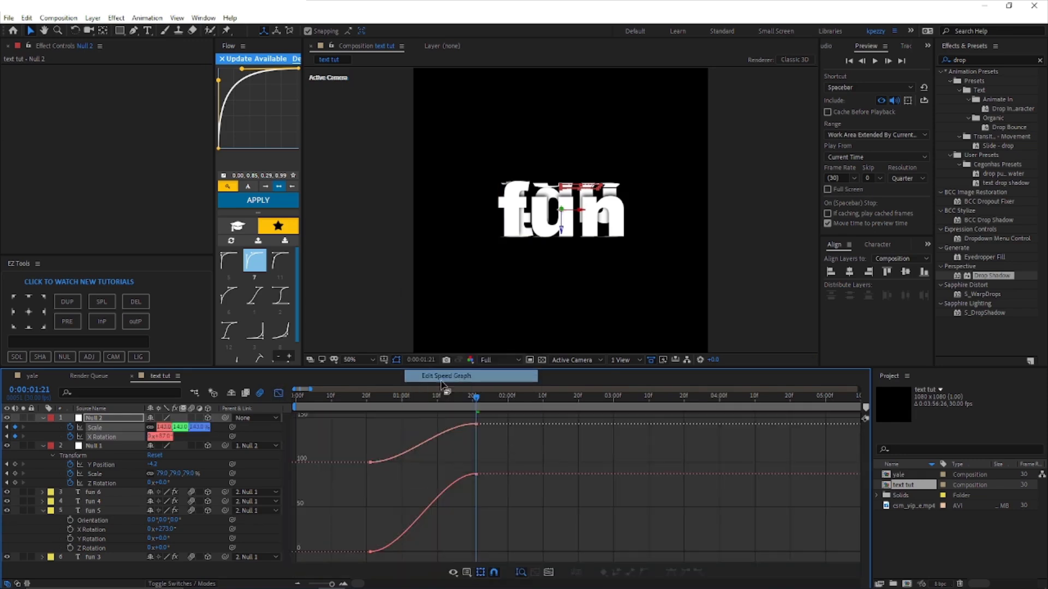
pyautogui.moveTo(343, 543); pyautogui.dragTo(517, 561)
pyautogui.press('F9')
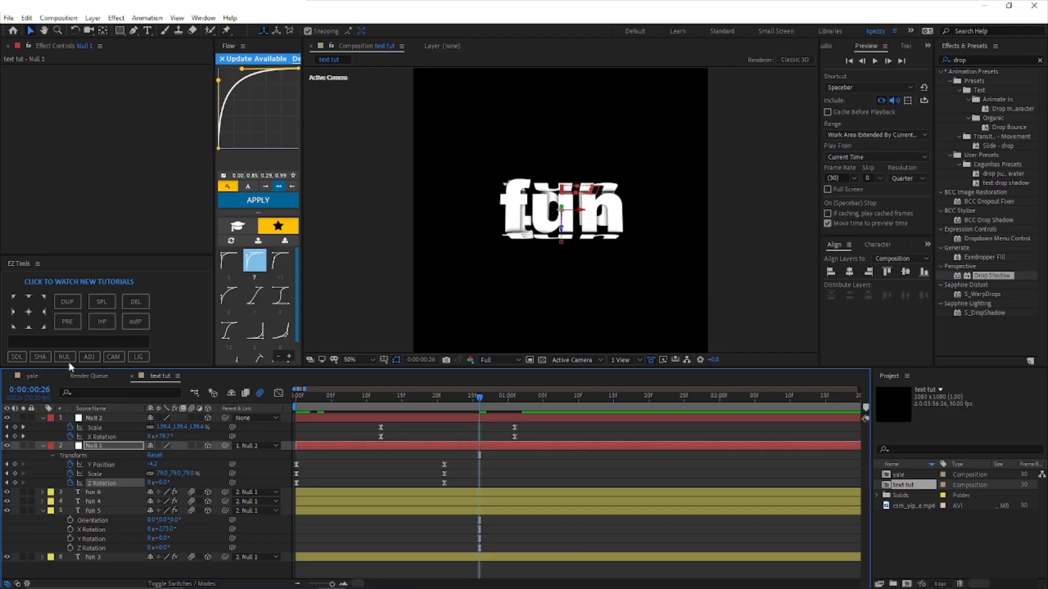
# Step: Add a third null as Null 2's parent and keyframe its Scale to 112%, X Rotation to 8° and Y Rotation to -186° at 0:00:01:12
pyautogui.click(64, 356)
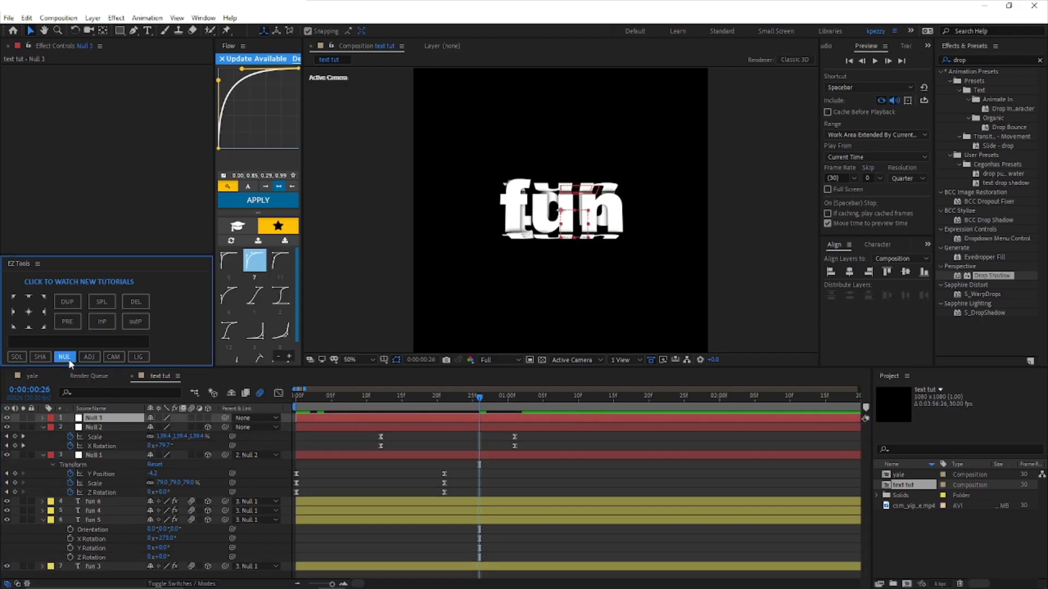
pyautogui.moveTo(226, 426); pyautogui.dragTo(114, 426)
pyautogui.moveTo(112, 420); pyautogui.dragTo(111, 420)
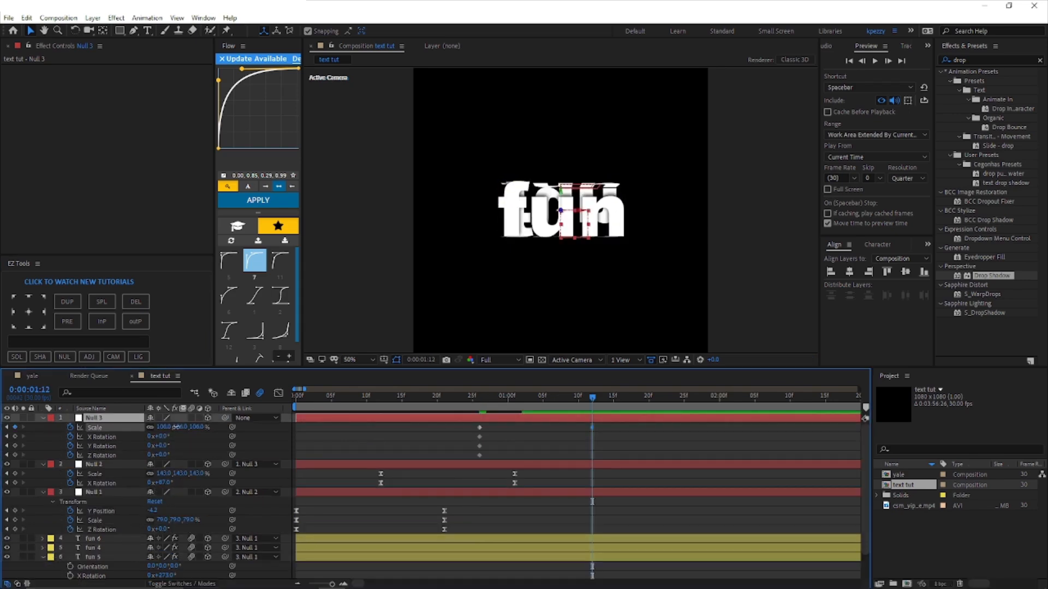
pyautogui.moveTo(175, 426); pyautogui.dragTo(82, 457)
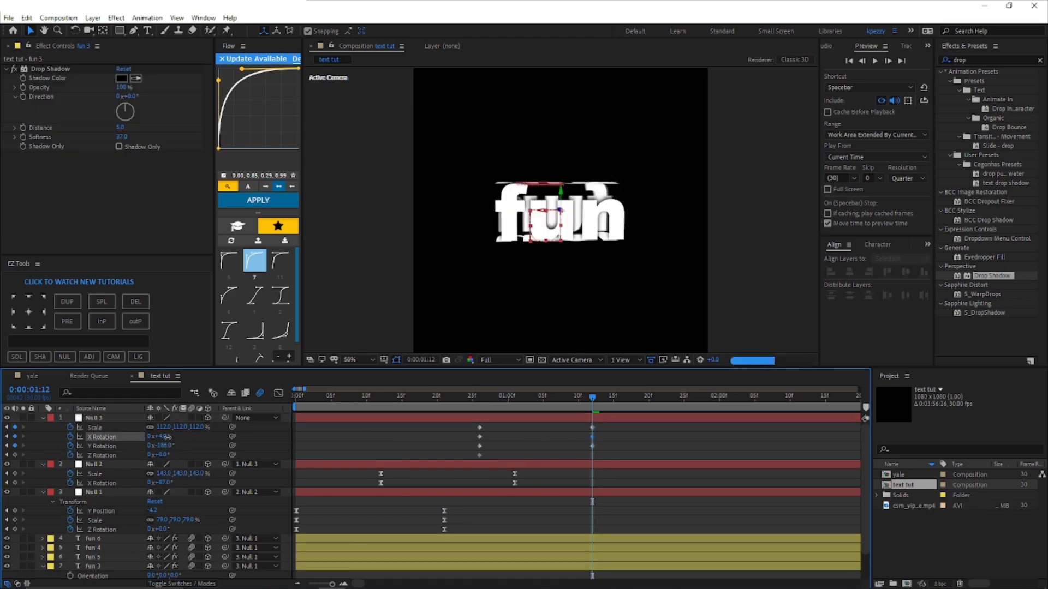
# Step: Apply Easy Ease to Null 3's Scale, X Rotation and Y Rotation keyframes and sharpen their speed graph into a steep central peak
pyautogui.moveTo(451, 427); pyautogui.dragTo(638, 451)
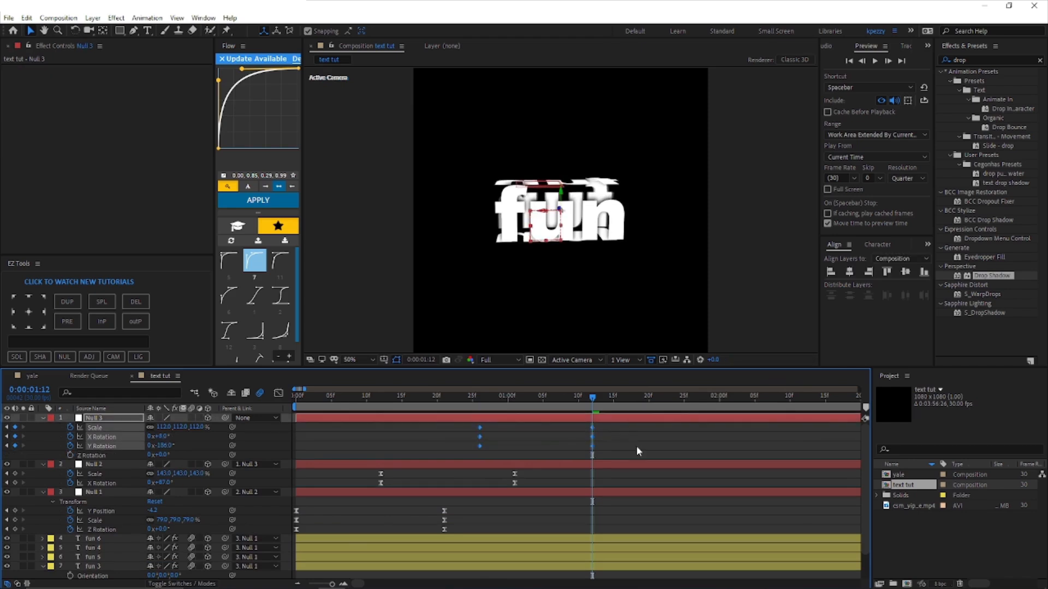
pyautogui.click(278, 392)
pyautogui.rightClick(413, 492)
pyautogui.click(446, 402)
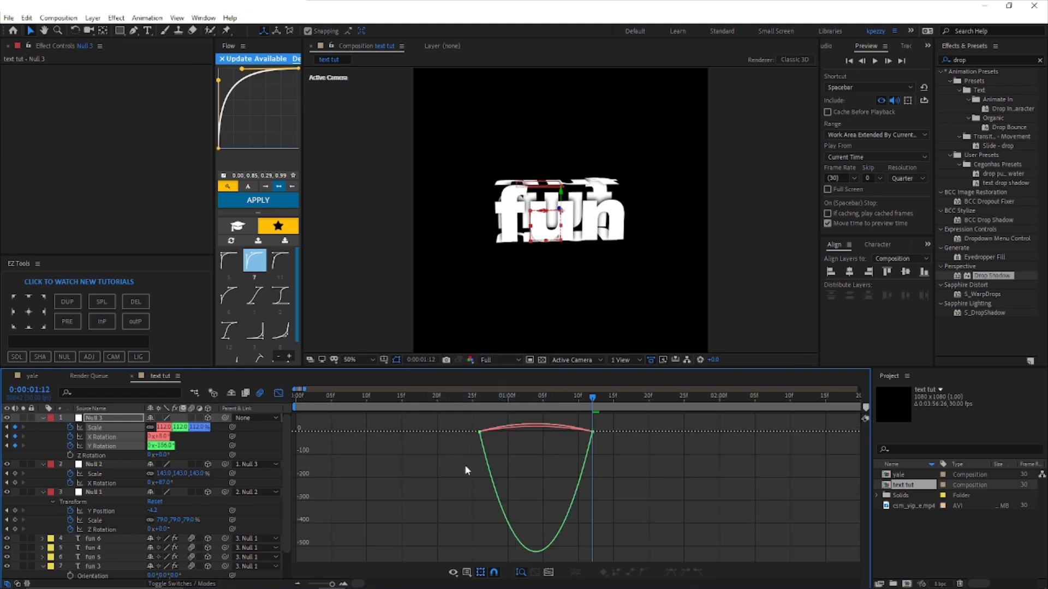
pyautogui.moveTo(452, 440); pyautogui.dragTo(667, 429)
pyautogui.moveTo(498, 432); pyautogui.dragTo(560, 438)
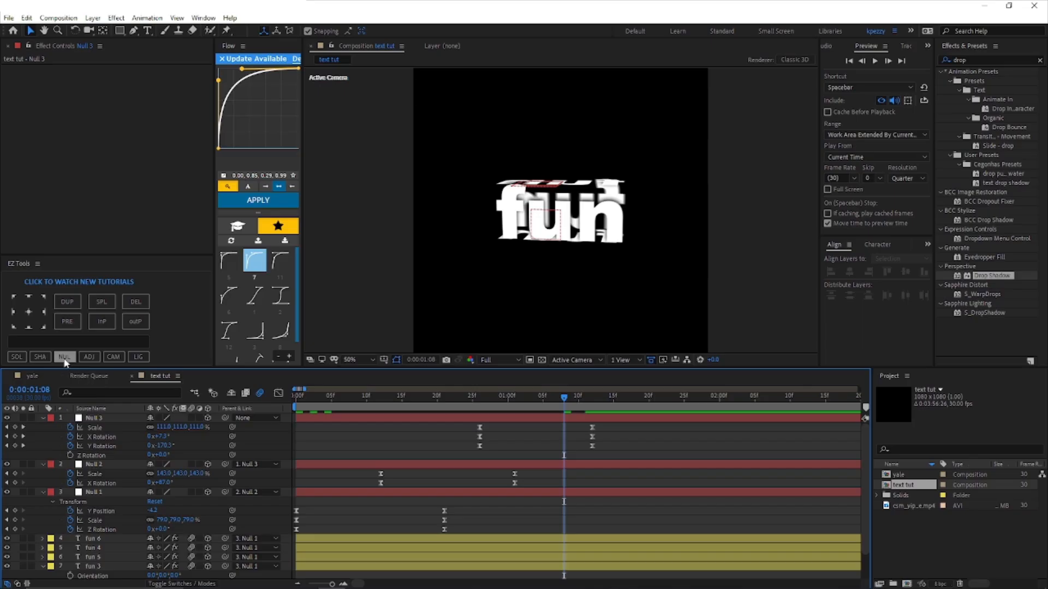
# Step: Add a fourth null as Null 3's parent and keyframe its Y Rotation from 0° at 0:00:01:08 to -184° at 0:00:01:22
pyautogui.click(64, 357)
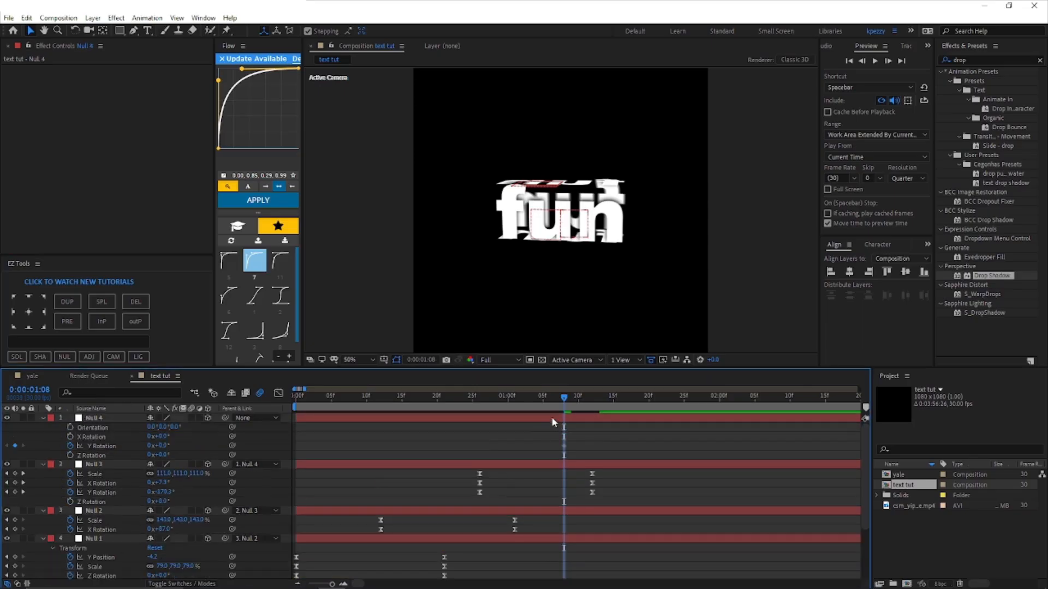
pyautogui.click(552, 418)
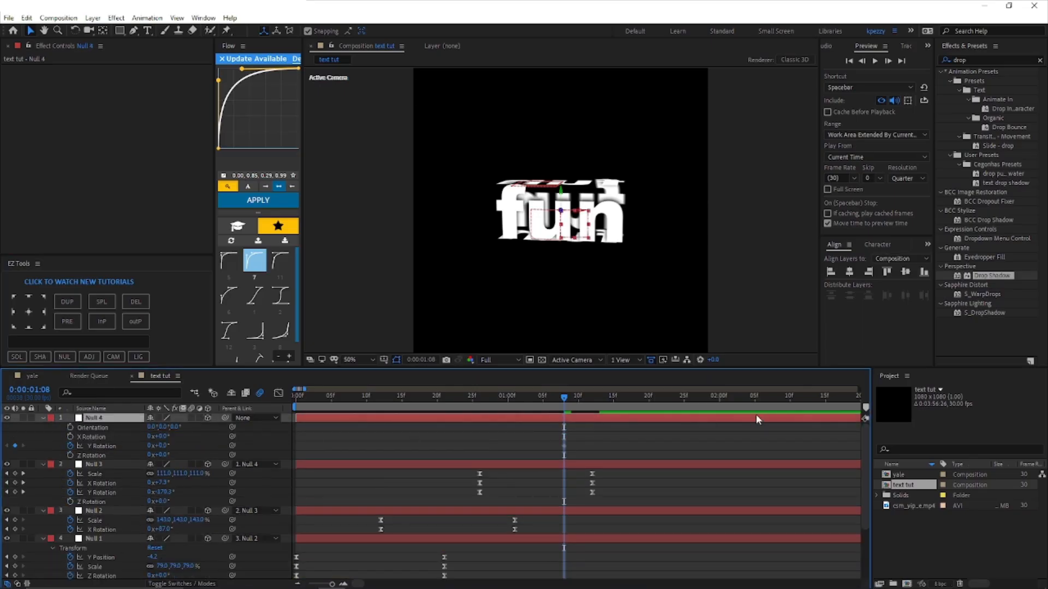
pyautogui.press('u')
pyautogui.click(665, 403)
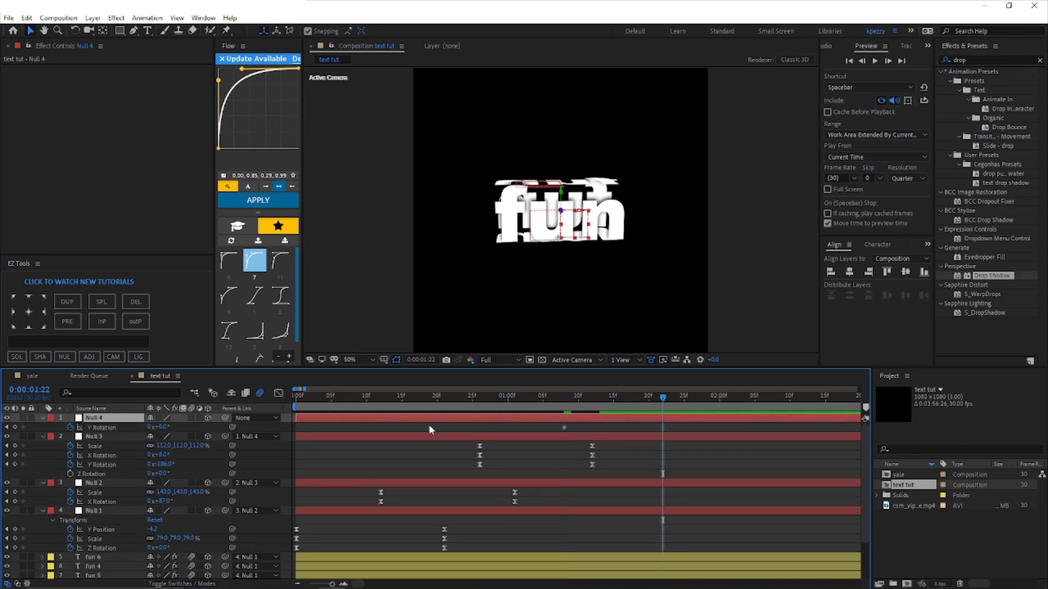
pyautogui.moveTo(159, 427); pyautogui.dragTo(71, 437)
# Step: Apply Easy Ease to Null 4's Y Rotation keyframes, sharpen the speed curve's central peak and close the graph
pyautogui.press('F9')
pyautogui.hotkey('shift', 'F3')
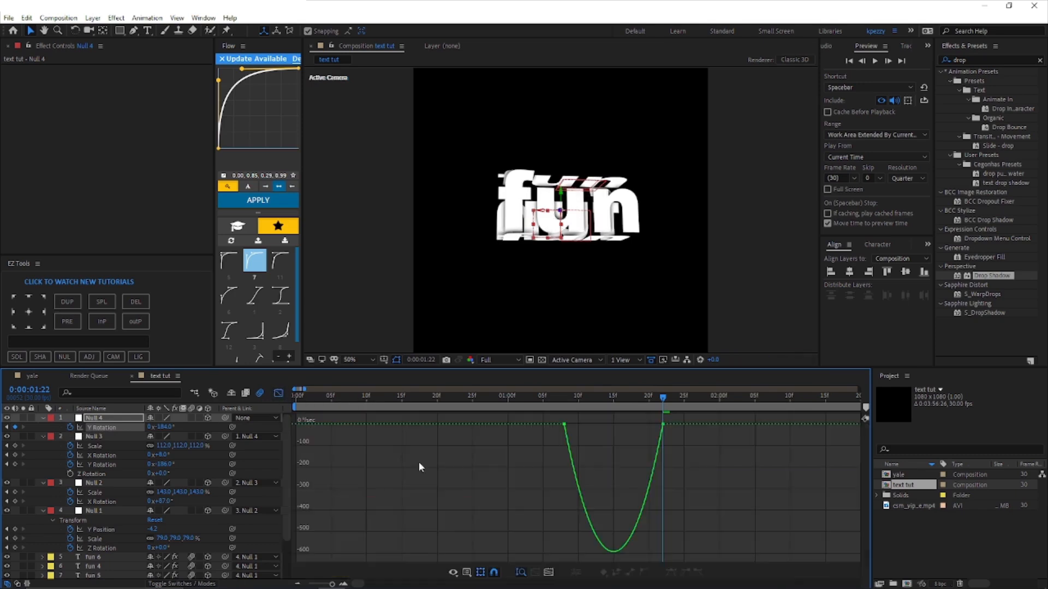
pyautogui.moveTo(536, 449); pyautogui.dragTo(775, 413)
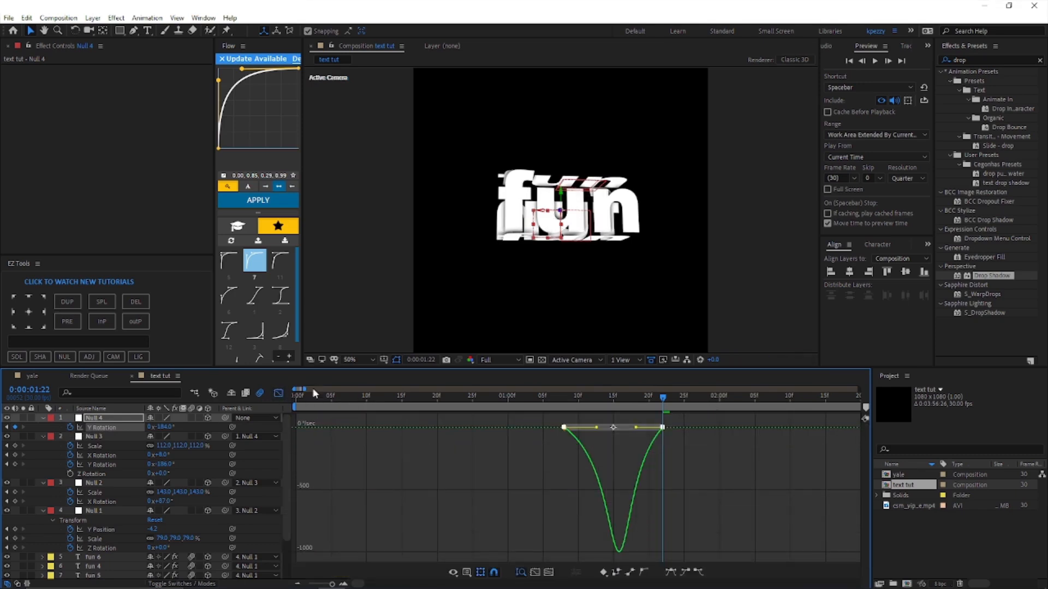
pyautogui.click(279, 393)
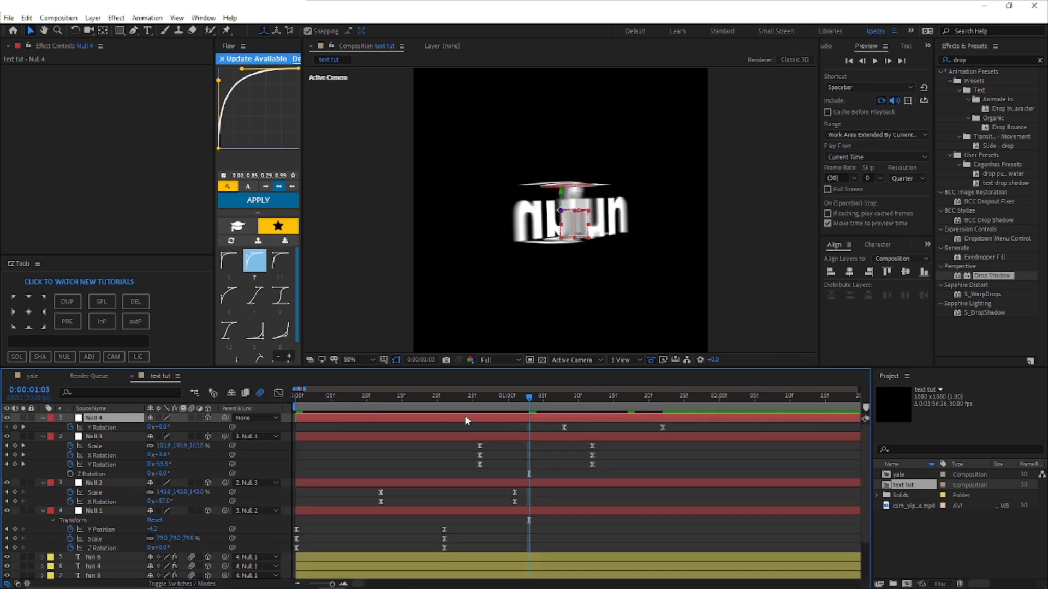
# Step: Keyframe Null 4 from 0:00:01:03 to leave the frame upward, with Y Position -304 and Z Rotation 250° at 0:00:01:26
pyautogui.press('p')
pyautogui.click(71, 428)
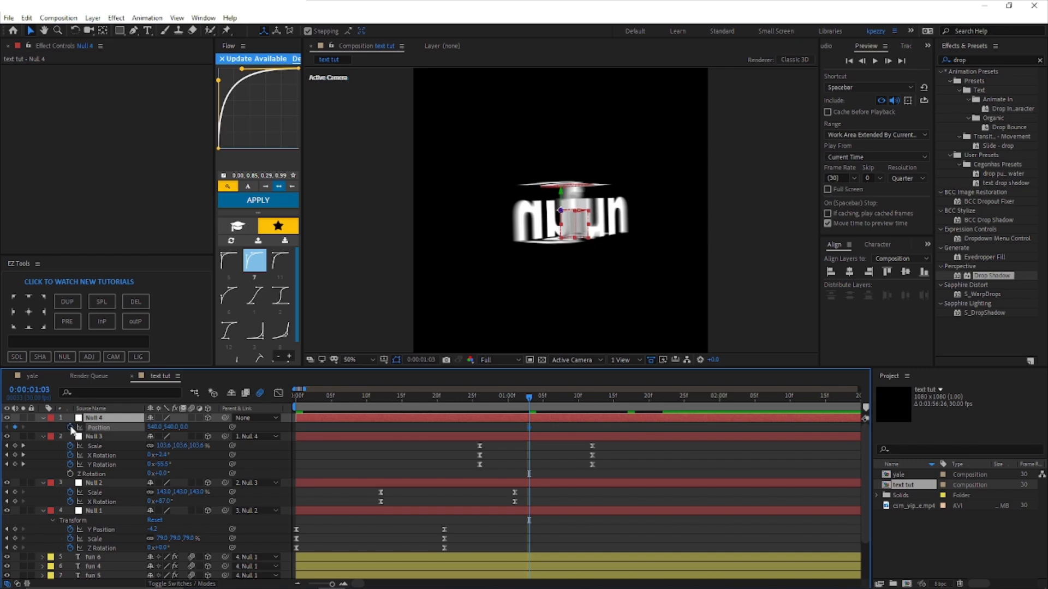
pyautogui.click(691, 397)
pyautogui.moveTo(169, 427); pyautogui.dragTo(11, 428)
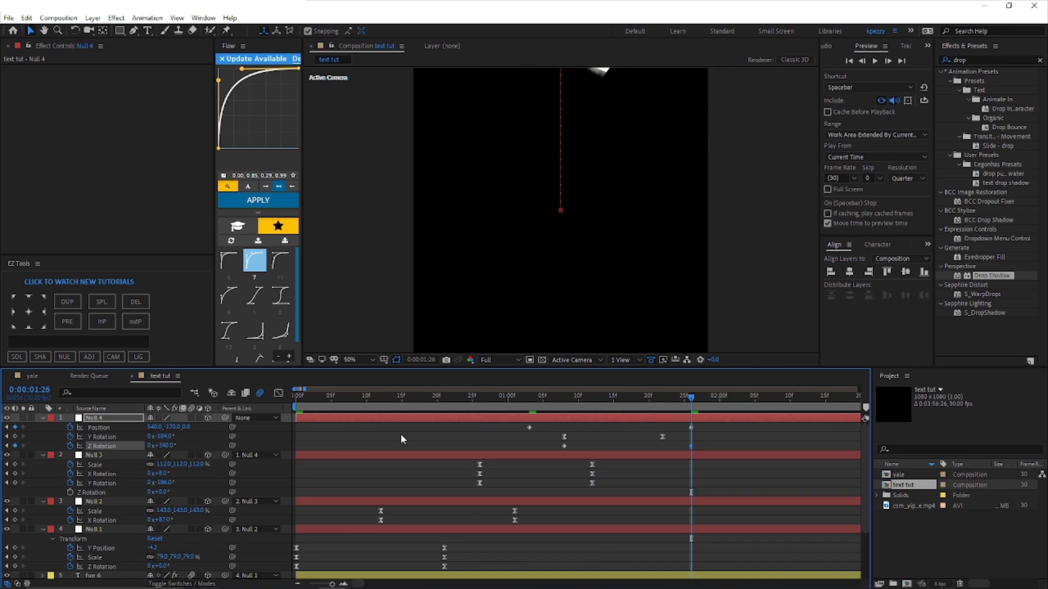
pyautogui.moveTo(162, 446); pyautogui.dragTo(159, 446)
pyautogui.scroll(-2, 539, 283)
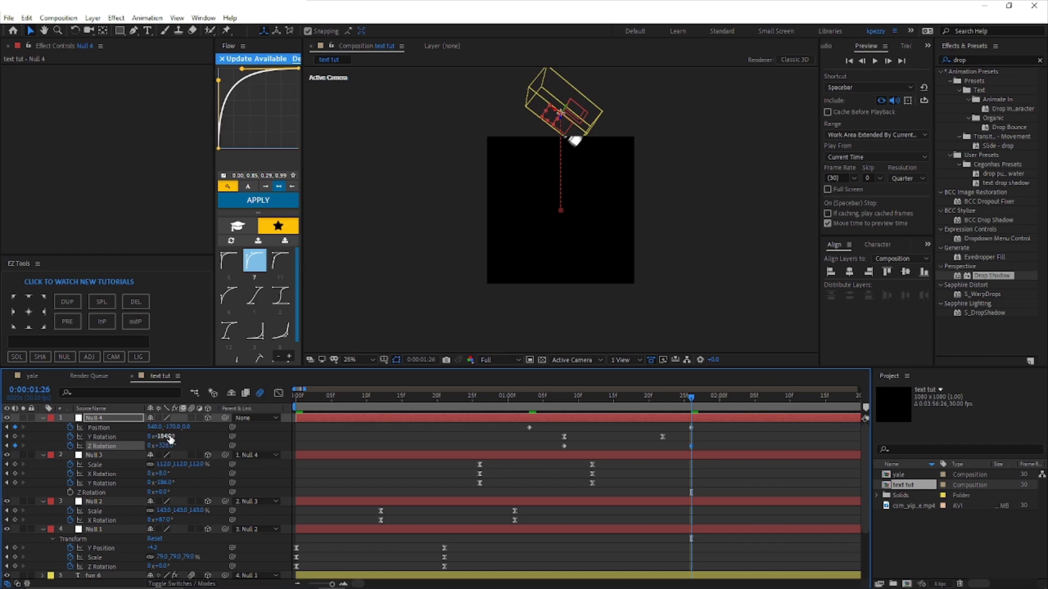
pyautogui.moveTo(214, 442)
pyautogui.mouseDown()
pyautogui.moveTo(250, 441)
pyautogui.moveTo(188, 442)
pyautogui.moveTo(224, 442)
pyautogui.mouseUp()
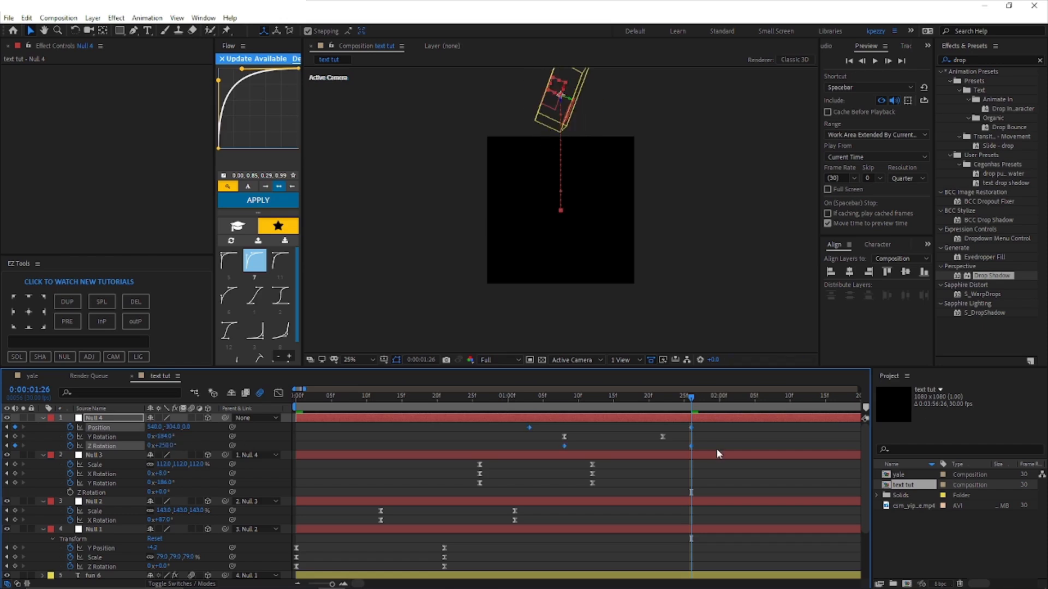
# Step: Apply Easy Ease to Null 4's Position and Z Rotation keyframes, adjust their speed curves and close the graph
pyautogui.press('F9')
pyautogui.hotkey('shift', 'F3')
pyautogui.moveTo(689, 553); pyautogui.dragTo(690, 551)
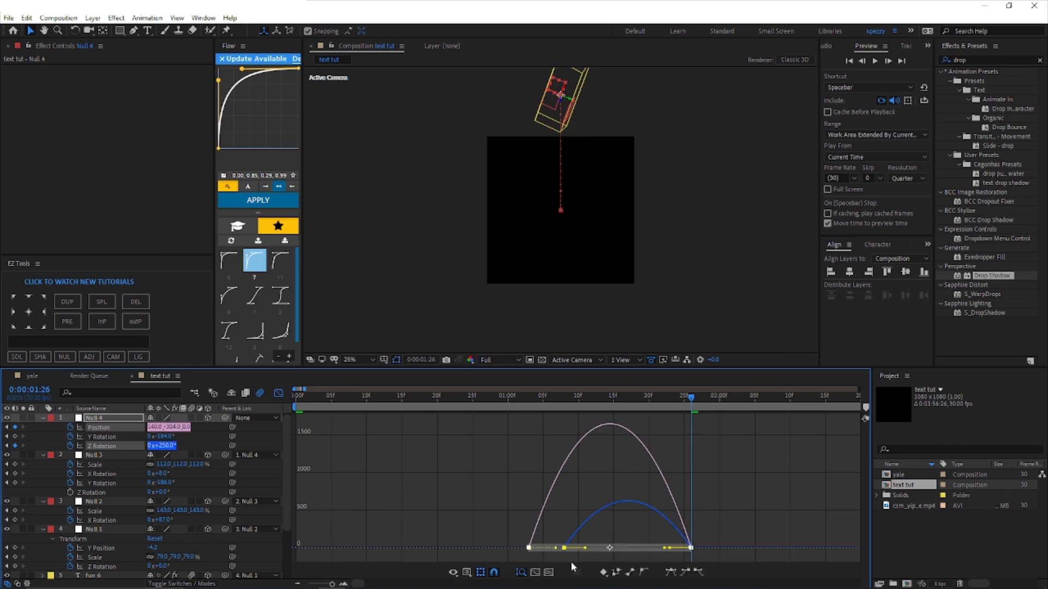
pyautogui.moveTo(593, 552); pyautogui.dragTo(505, 515)
pyautogui.click(277, 393)
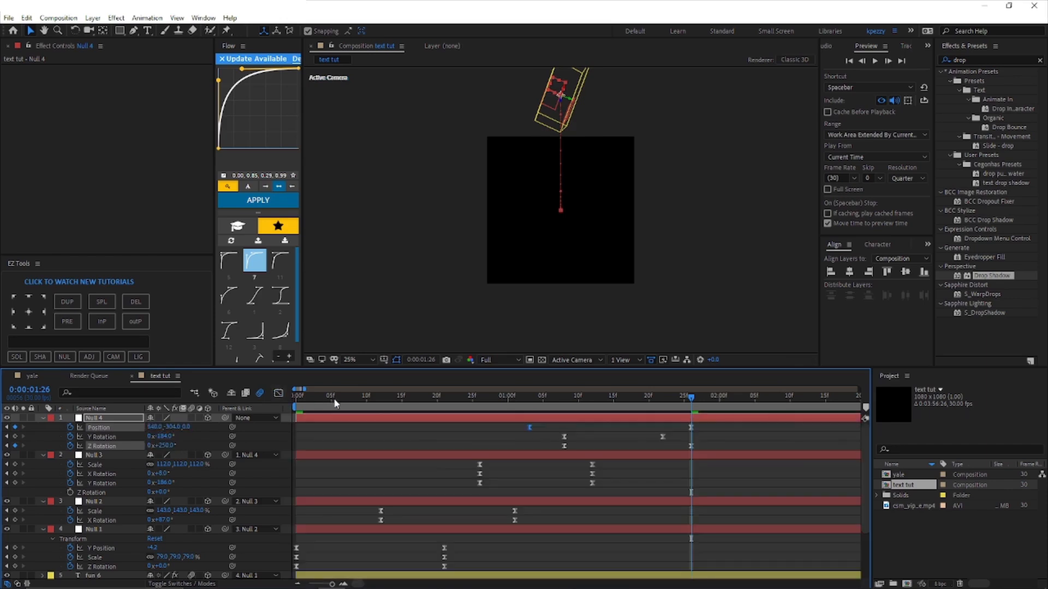
# Step: Retime the nulls' keyframes, placing Null 4's Position and Z Rotation at about 0:00:01:12 and 0:00:02:12, and readjust their speed curves
pyautogui.moveTo(378, 519); pyautogui.dragTo(356, 515)
pyautogui.moveTo(508, 432); pyautogui.dragTo(537, 433)
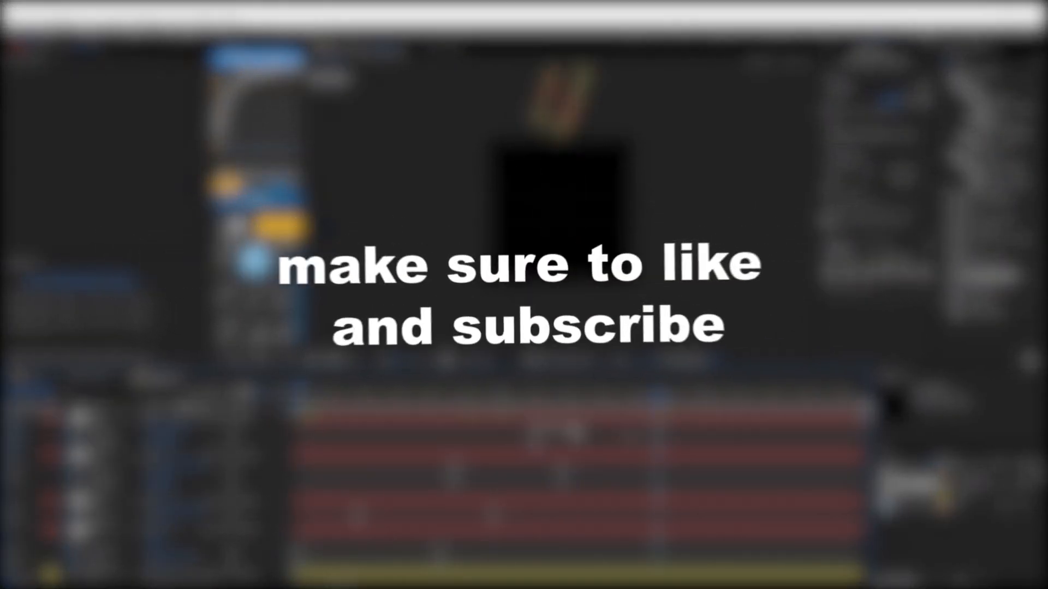
pyautogui.moveTo(657, 395); pyautogui.dragTo(678, 395)
pyautogui.click(277, 393)
pyautogui.moveTo(669, 546)
pyautogui.mouseDown()
pyautogui.moveTo(688, 515)
pyautogui.moveTo(649, 546)
pyautogui.mouseUp()
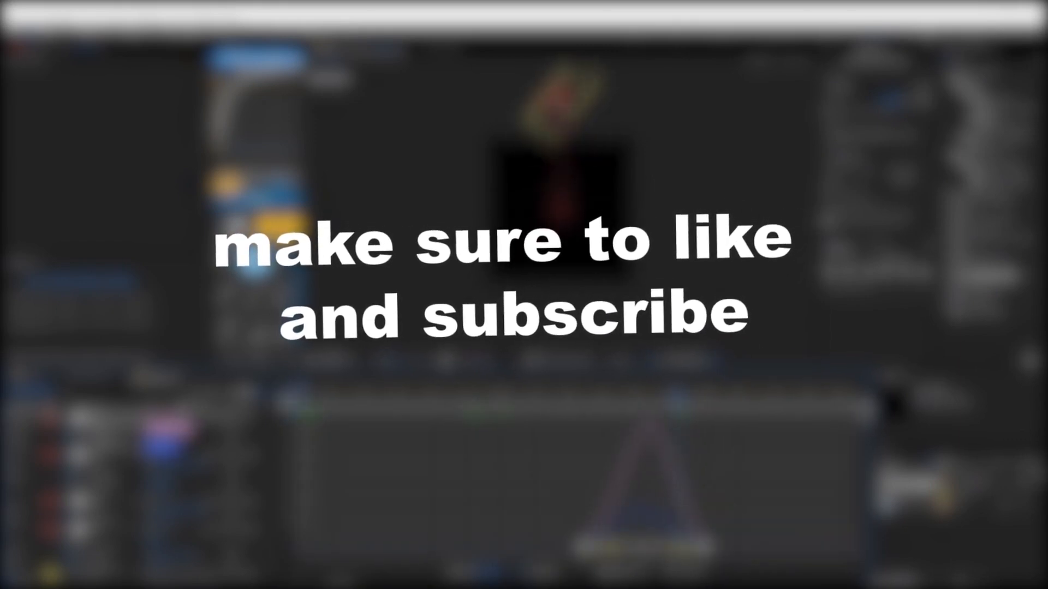
pyautogui.click(278, 393)
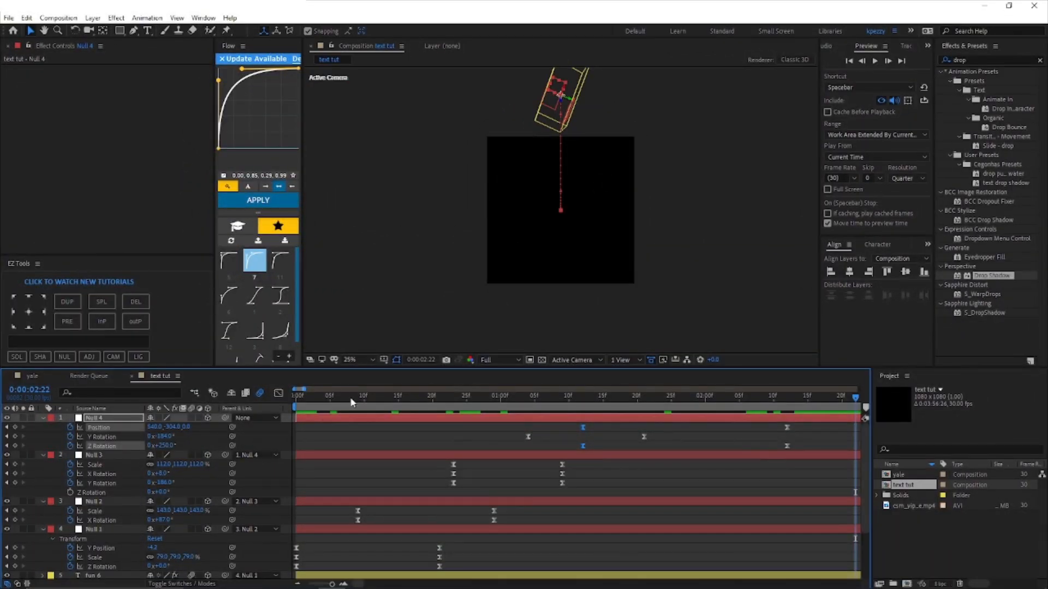
# Step: Pre-compose all null and text layers into a composition named Pre-comp 1
pyautogui.moveTo(350, 403); pyautogui.dragTo(403, 404)
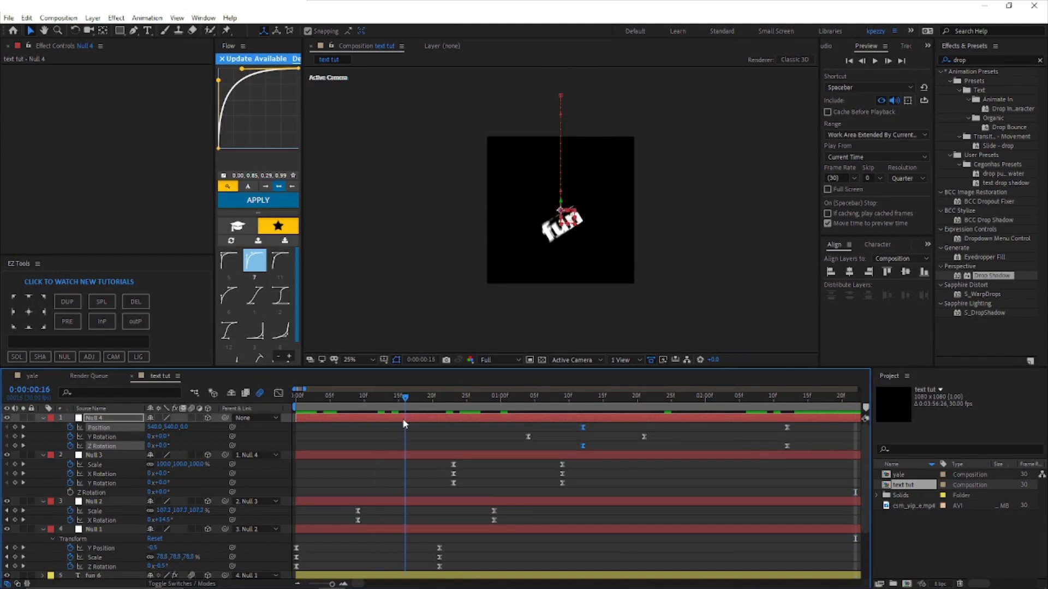
pyautogui.scroll(-1, 420, 445)
pyautogui.scroll(-2, 420, 446)
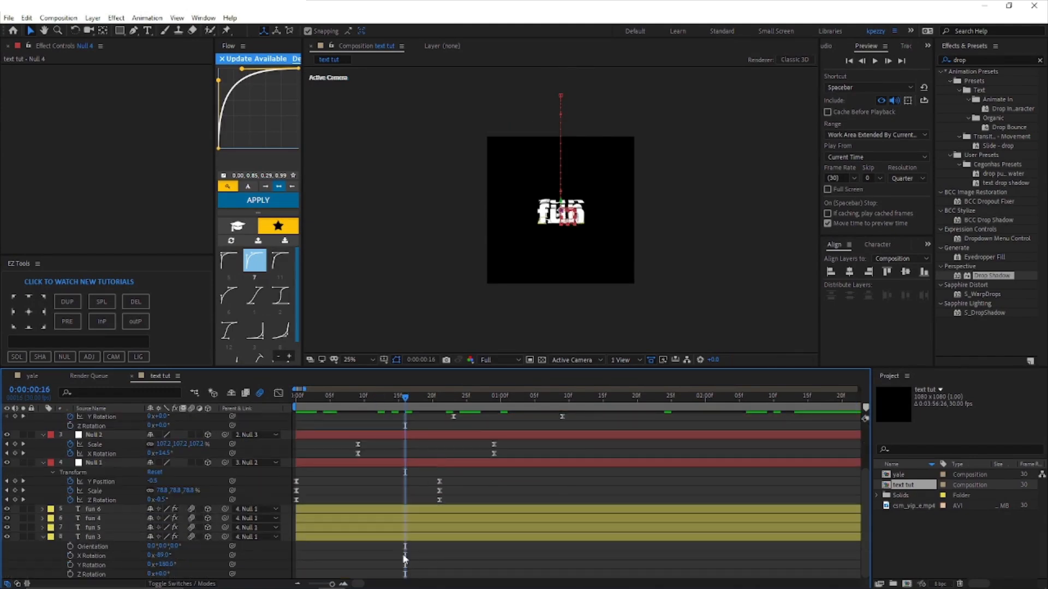
pyautogui.hotkey('ctrl', 'a')
pyautogui.hotkey('ctrl', 'shift', 'c')
pyautogui.click(542, 331)
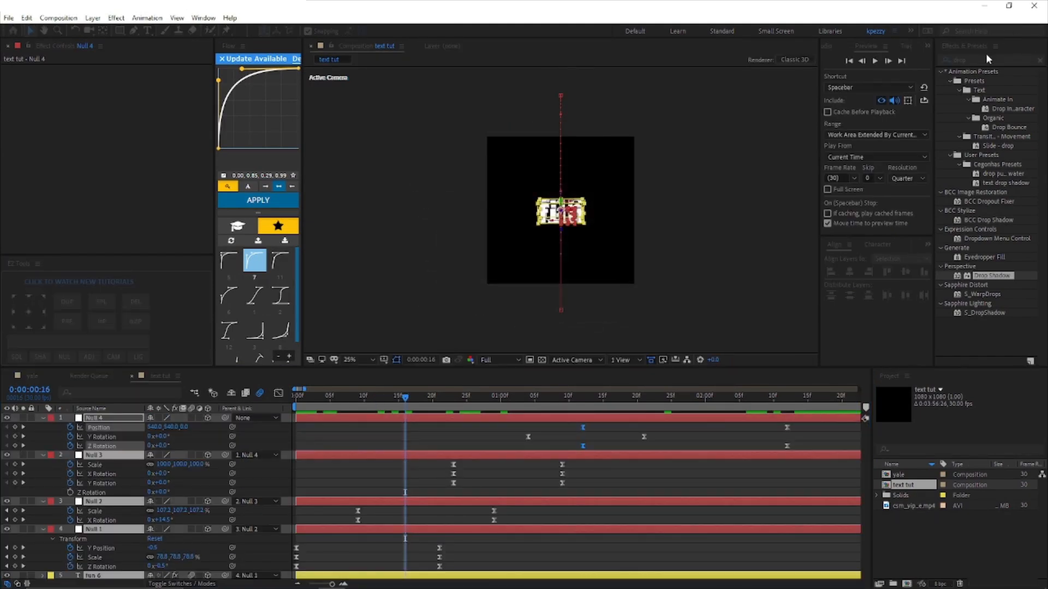
# Step: Find the Deep Glow effect and apply it to Pre-comp 1
pyautogui.click(985, 59)
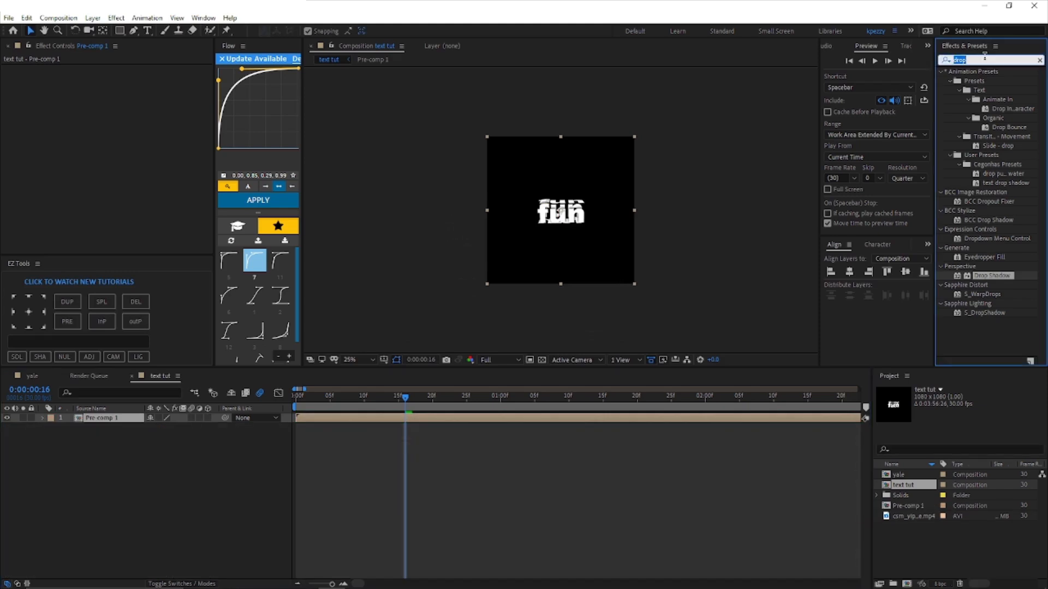
pyautogui.write('deep')
pyautogui.moveTo(978, 155); pyautogui.dragTo(405, 418)
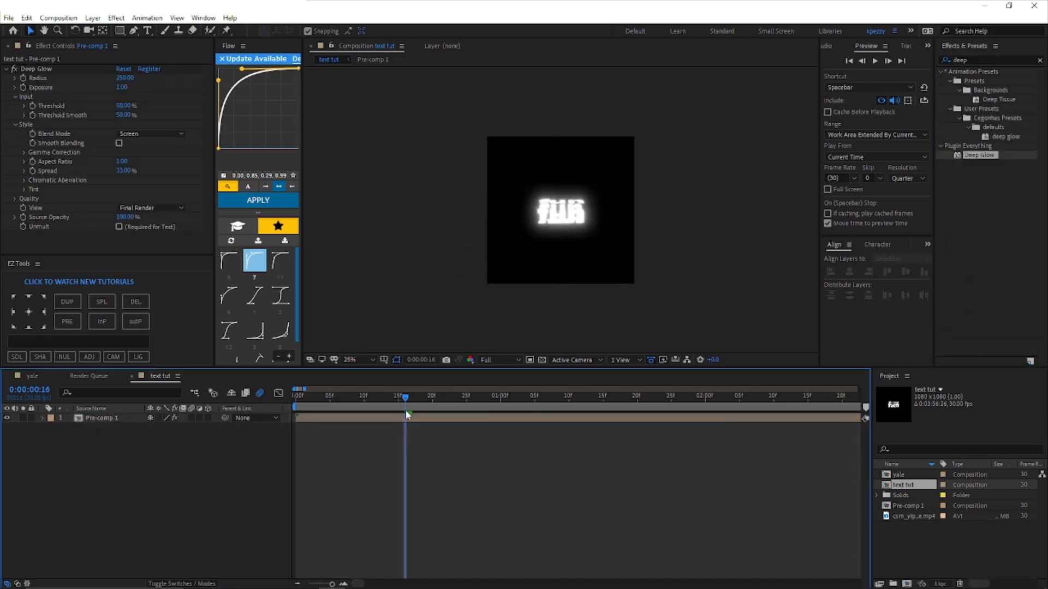
# Step: Duplicate the Pre-comp 1 layer and remove Deep Glow from the upper copy
pyautogui.hotkey('ctrl', 'd')
pyautogui.click(32, 69)
pyautogui.press('Delete')
pyautogui.press('.')
pyautogui.press('.')
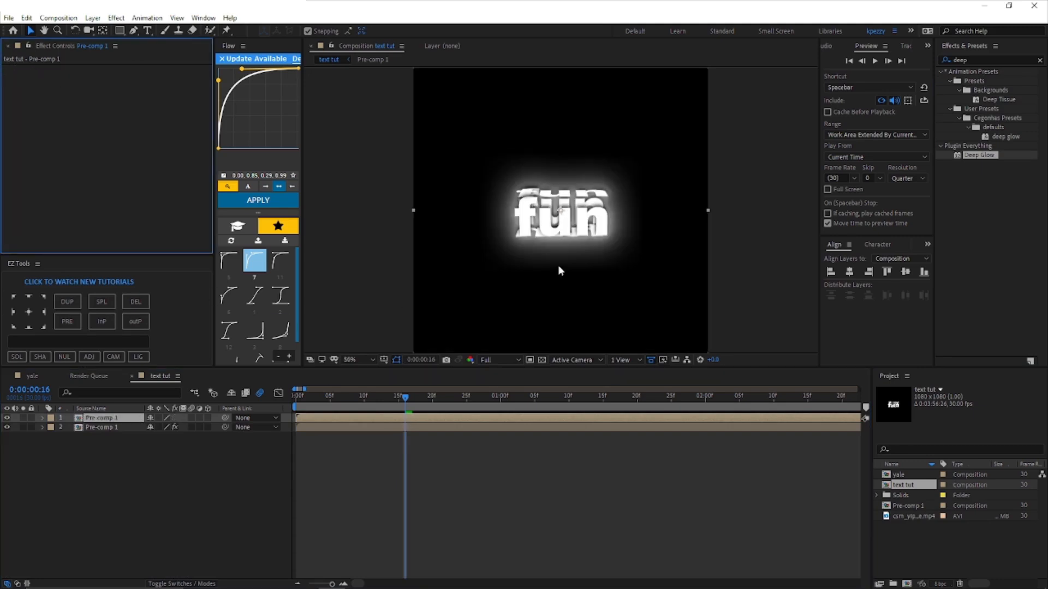
# Step: Try Deep Glow's Unmult option on the lower Pre-comp 1 layer, switch it back off, and lower the glow's Exposure to 0.77
pyautogui.click(405, 427)
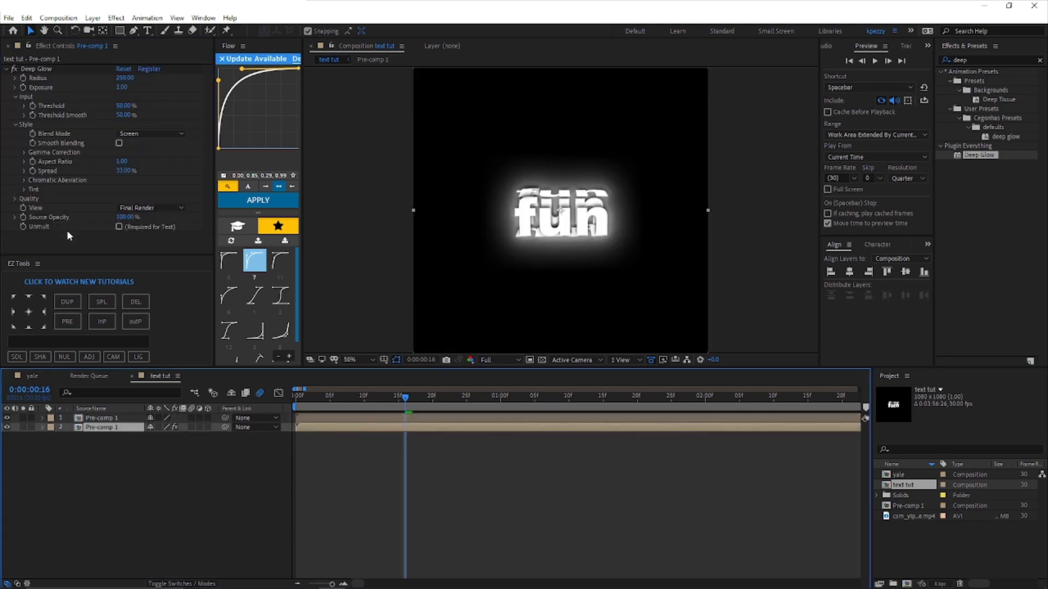
pyautogui.click(119, 226)
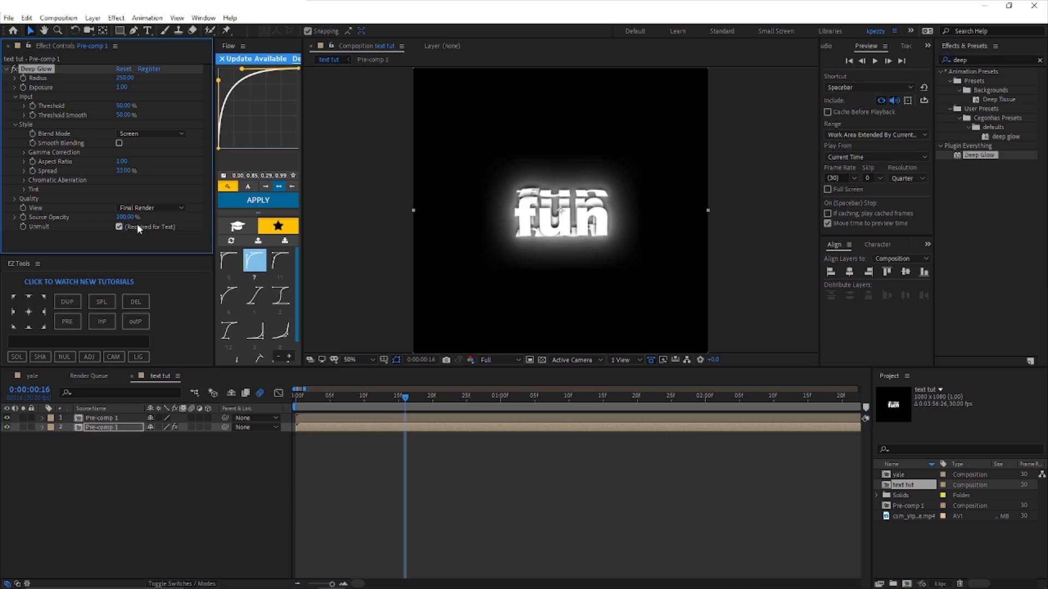
pyautogui.click(132, 227)
pyautogui.click(589, 465)
pyautogui.moveTo(123, 89); pyautogui.dragTo(110, 89)
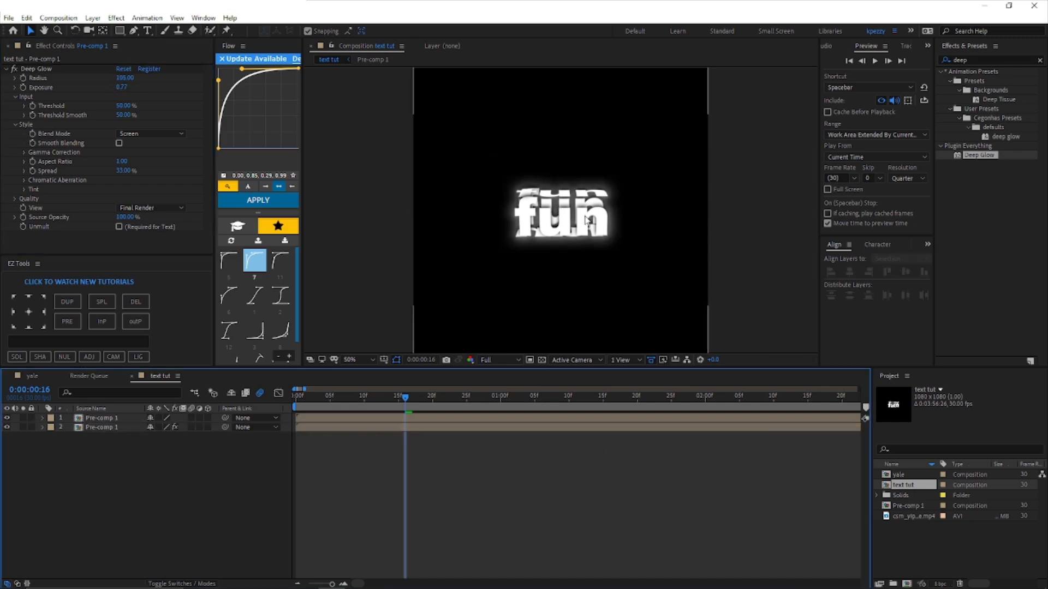
# Step: Try a CC Radial Fast Blur on a duplicated Pre-comp 1 layer beneath the top copy, adjusting its Amount
pyautogui.click(411, 427)
pyautogui.click(415, 418)
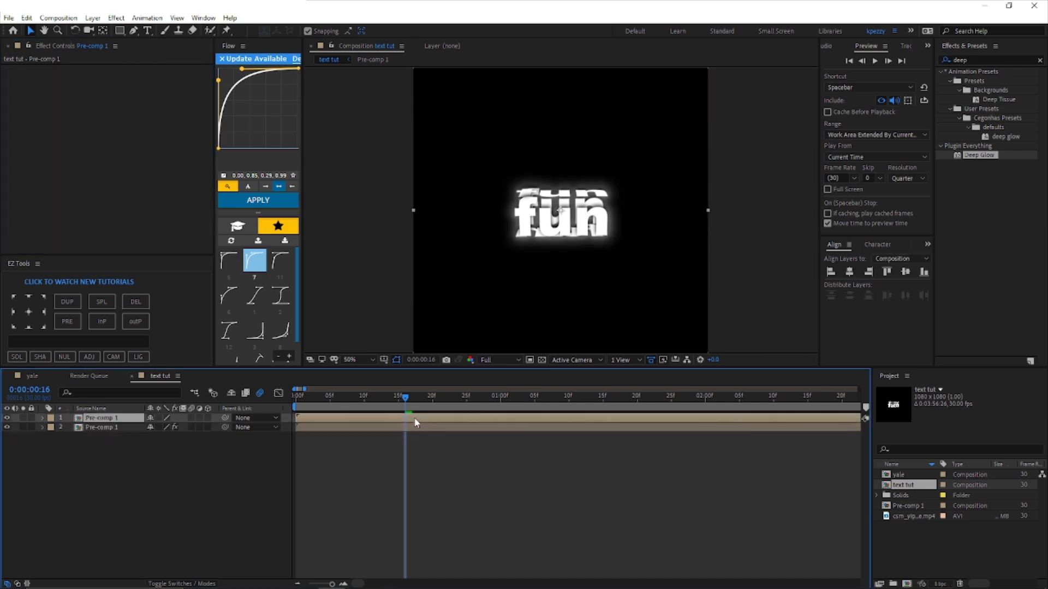
pyautogui.hotkey('ctrl', 'd')
pyautogui.click(987, 59)
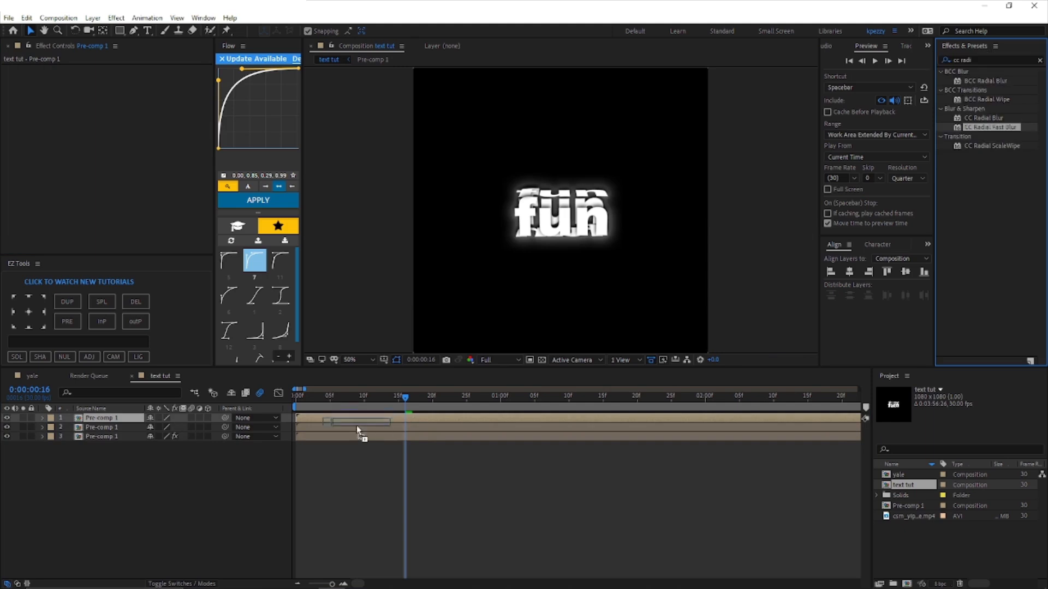
pyautogui.moveTo(989, 127); pyautogui.dragTo(356, 427)
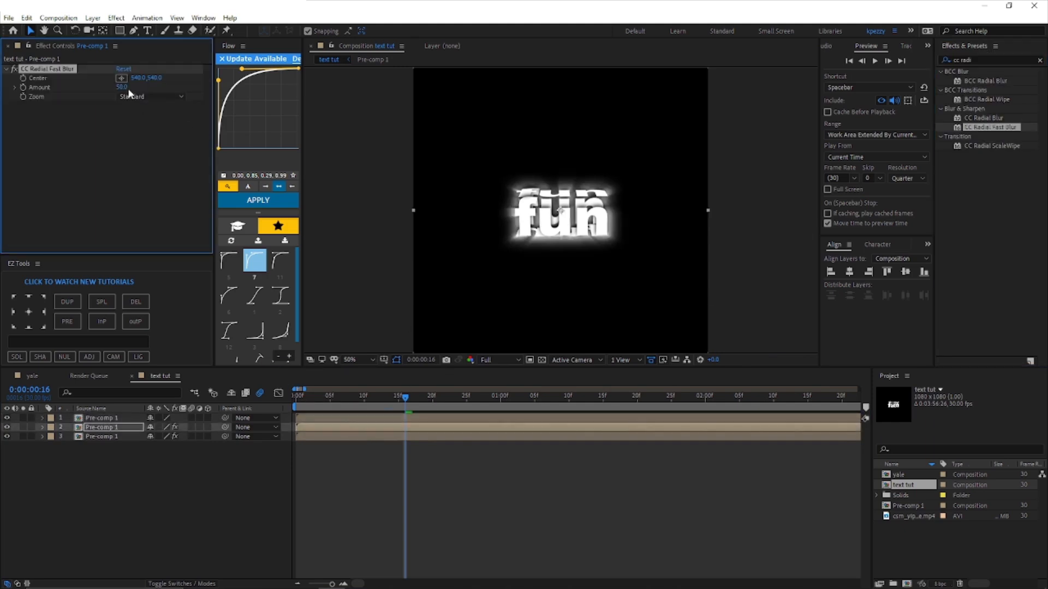
pyautogui.click(157, 89)
pyautogui.moveTo(126, 89)
pyautogui.mouseDown()
pyautogui.moveTo(143, 89)
pyautogui.moveTo(124, 89)
pyautogui.mouseUp()
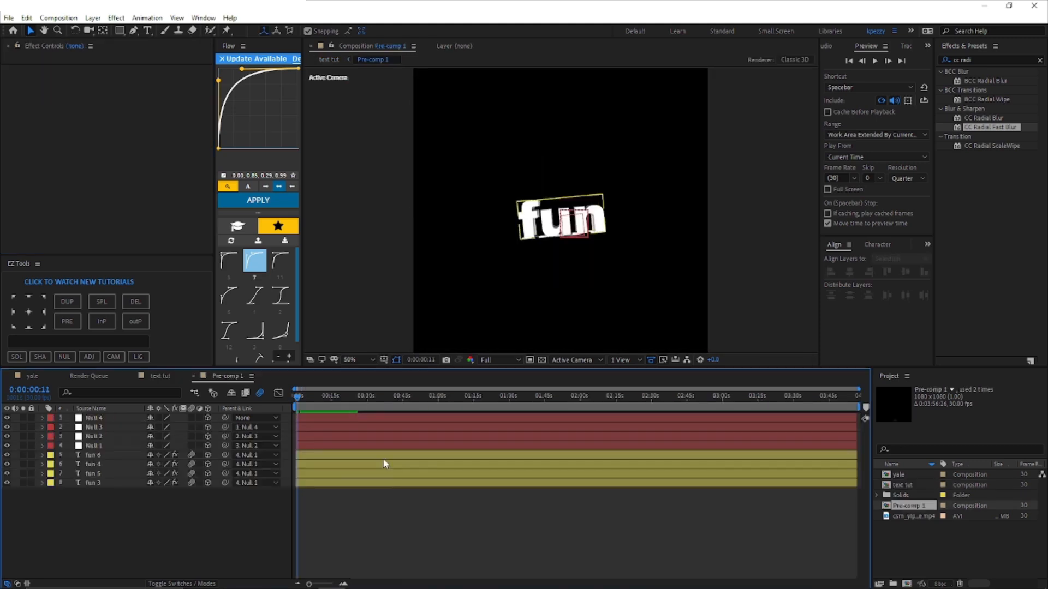
pyautogui.click(389, 455)
# Step: Recolour the letter u of the fun 6 text in Pre-comp 1 blue-violet and preview the animation in the text tut composition
pyautogui.doubleClick(553, 230)
pyautogui.click(548, 224)
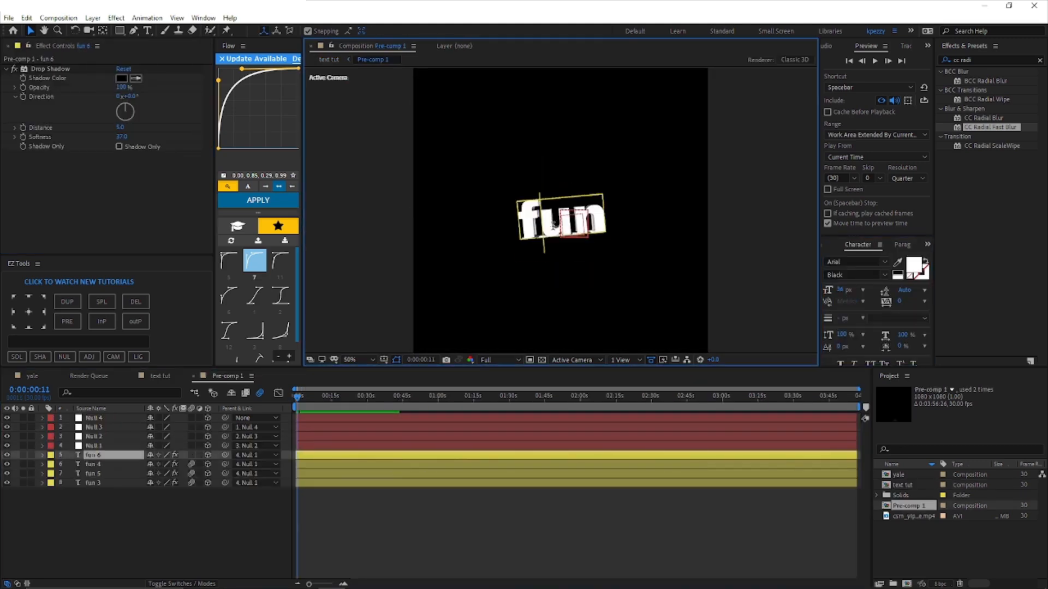
pyautogui.moveTo(548, 224); pyautogui.dragTo(566, 221)
pyautogui.click(912, 267)
pyautogui.click(172, 117)
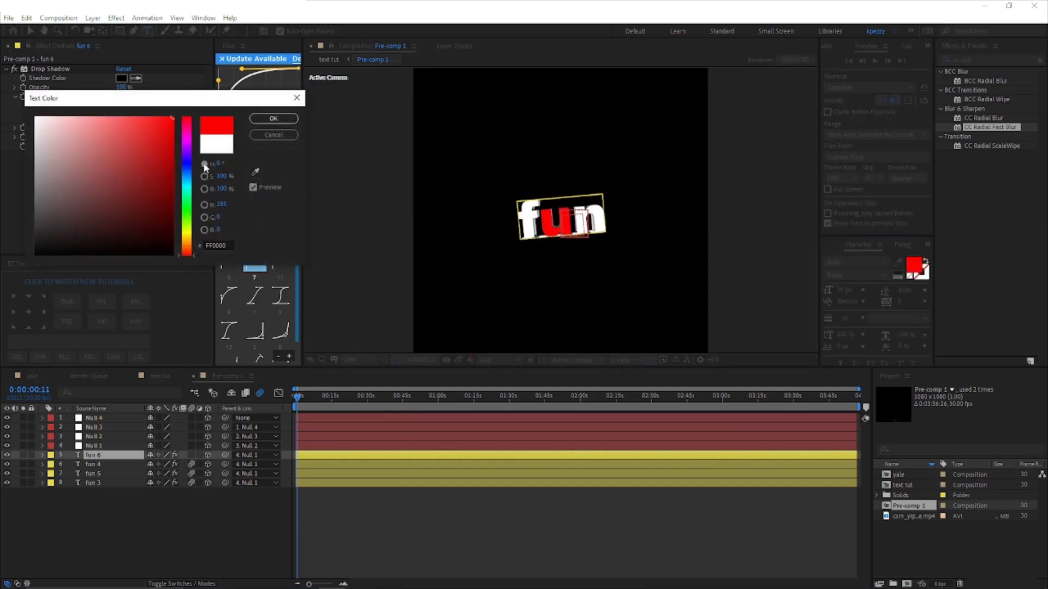
pyautogui.click(188, 156)
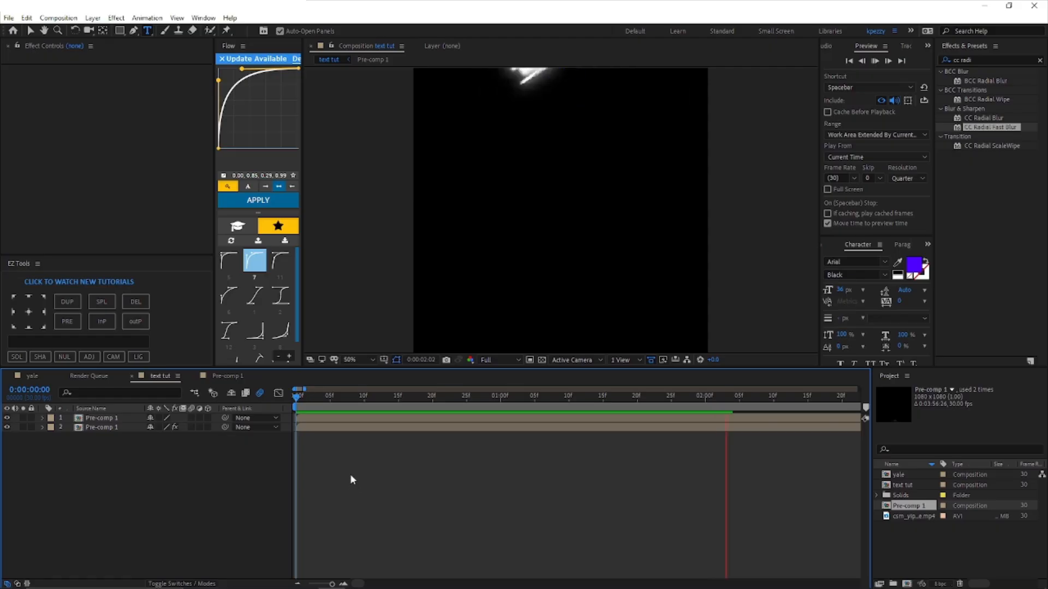
pyautogui.press('space')
pyautogui.click(296, 400)
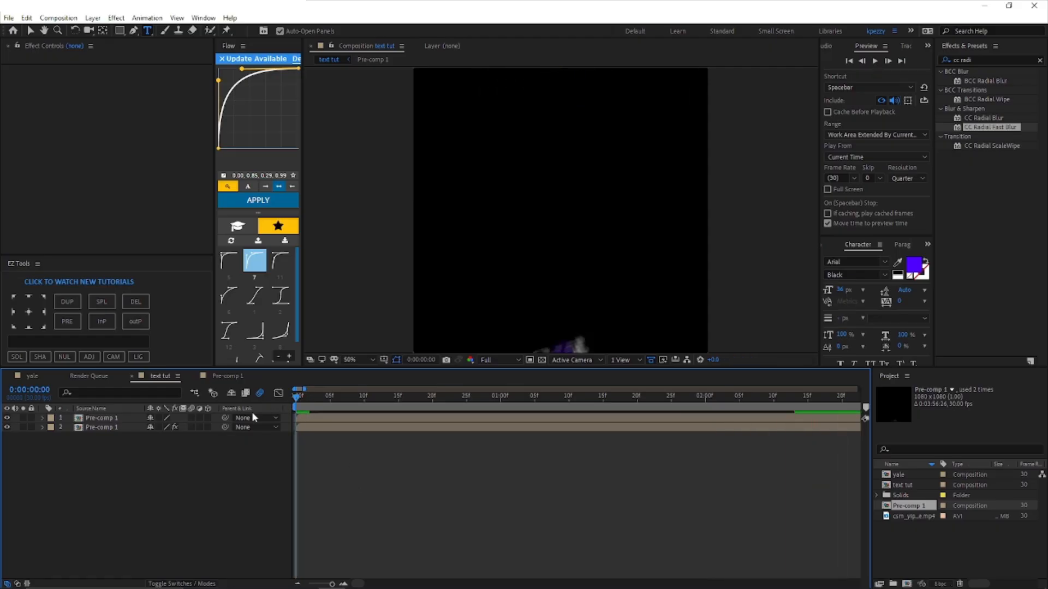